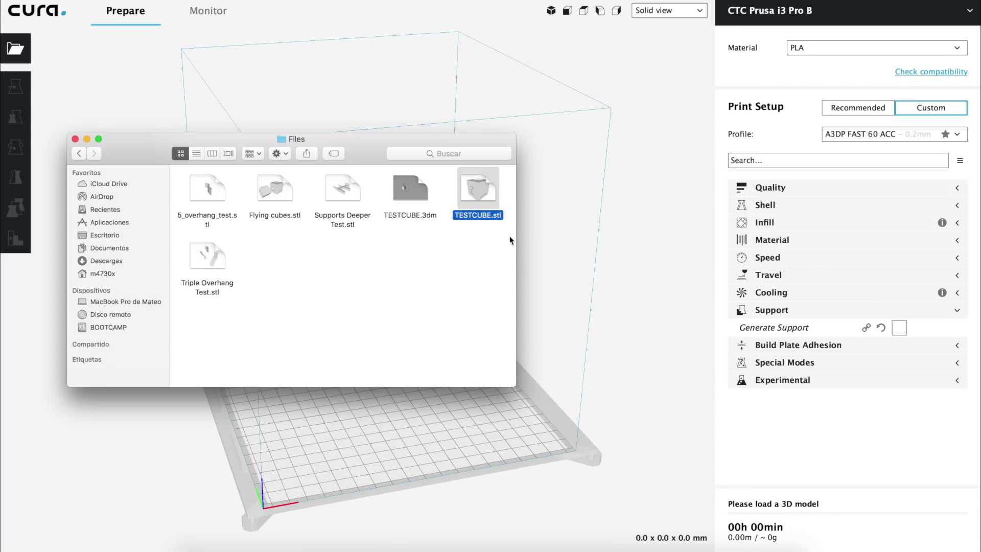
# - Preview TESTCUBE.stl in Quick Look, rotate the cube, then close the preview
pyautogui.press('space')
pyautogui.moveTo(499, 262)
pyautogui.mouseDown()
pyautogui.moveTo(506, 255)
pyautogui.moveTo(521, 271)
pyautogui.moveTo(686, 287)
pyautogui.moveTo(628, 280)
pyautogui.moveTo(596, 202)
pyautogui.moveTo(598, 154)
pyautogui.moveTo(526, 182)
pyautogui.moveTo(554, 248)
pyautogui.moveTo(499, 252)
pyautogui.mouseUp()
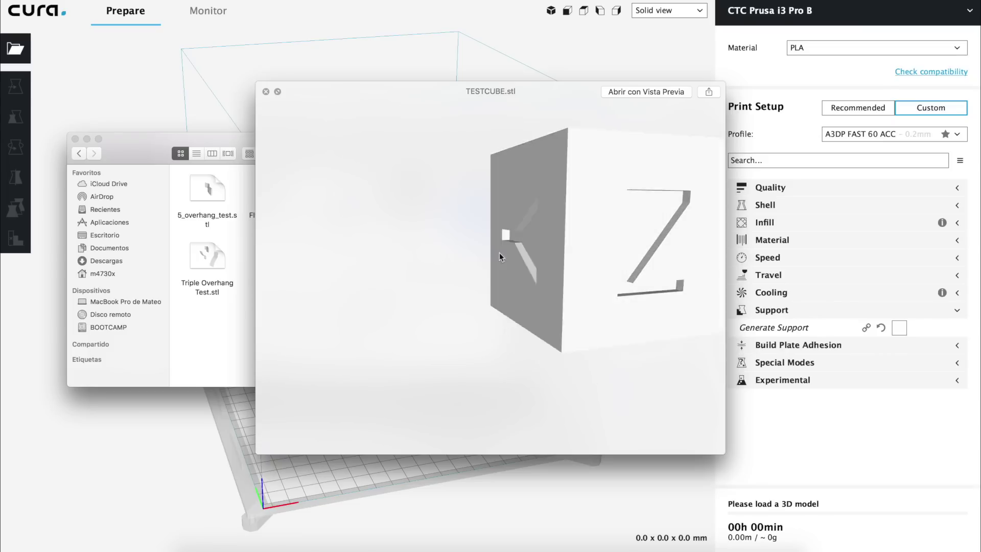
pyautogui.press('space')
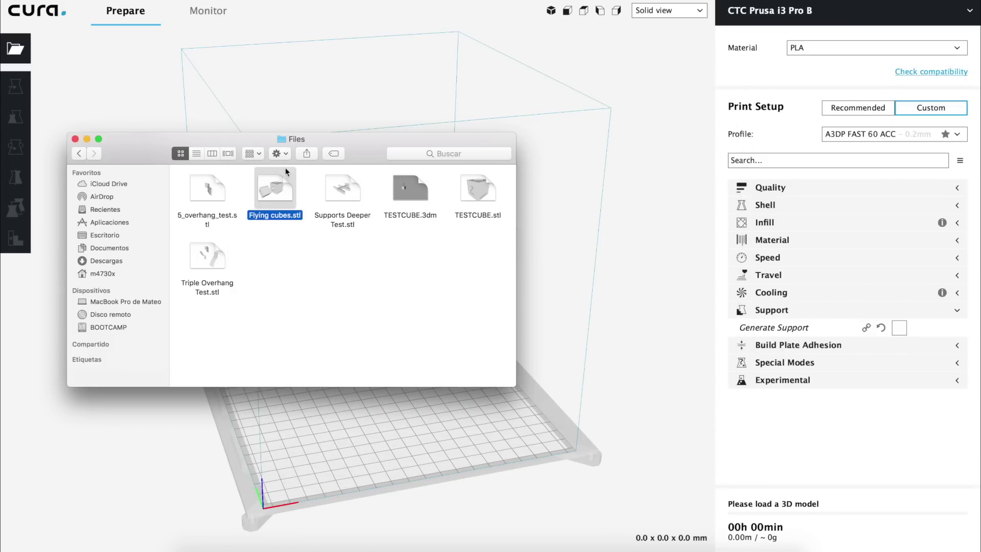
# - Load Flying cubes.stl onto the plate and orbit around it to see the cube undersides
pyautogui.press('super+o')
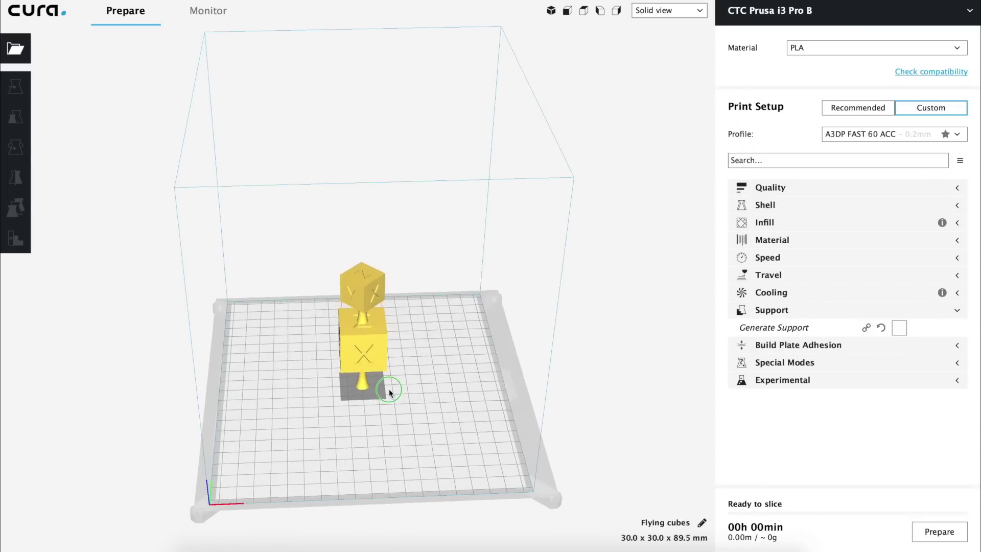
pyautogui.scroll(5, 356, 335)
pyautogui.click(387, 372)
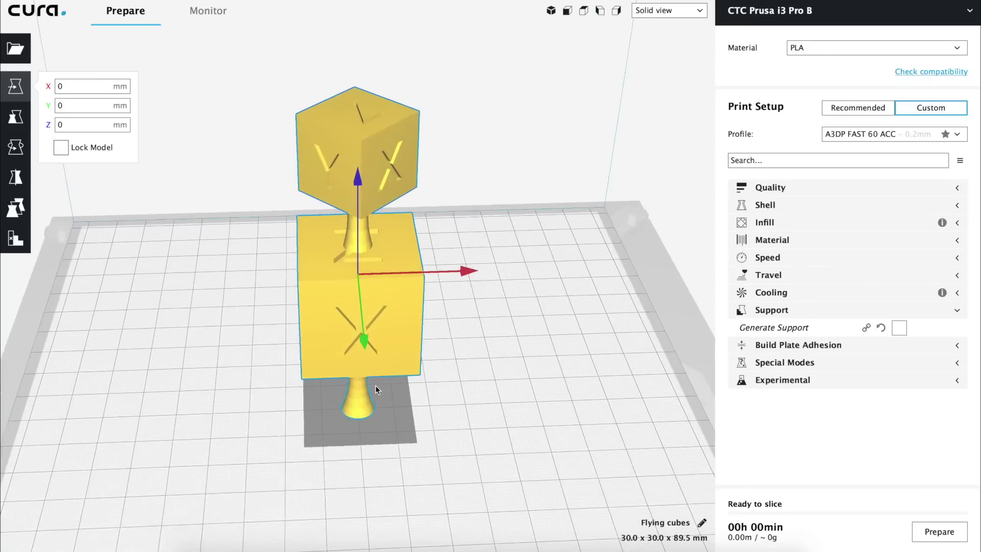
pyautogui.click(453, 394)
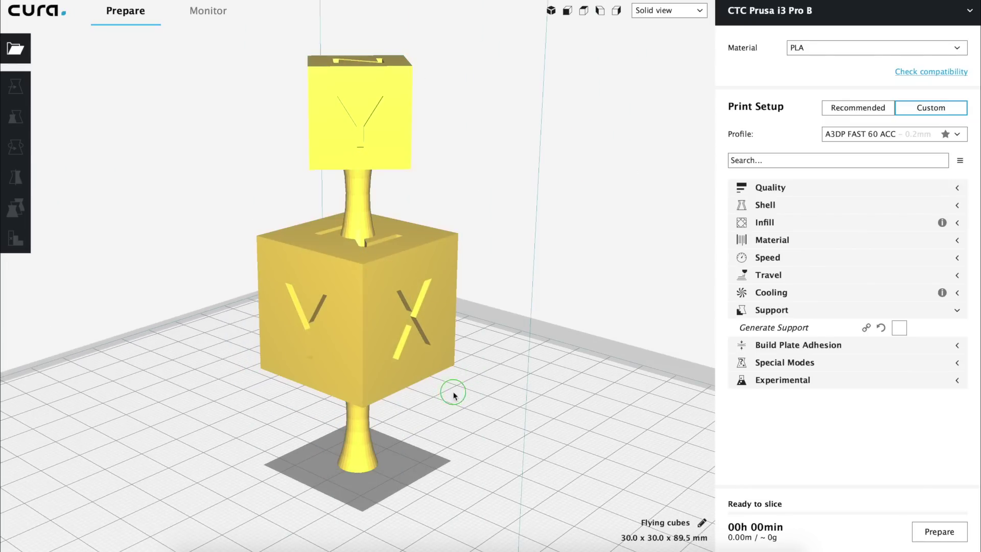
pyautogui.moveTo(454, 394); pyautogui.dragTo(356, 356, button='right')
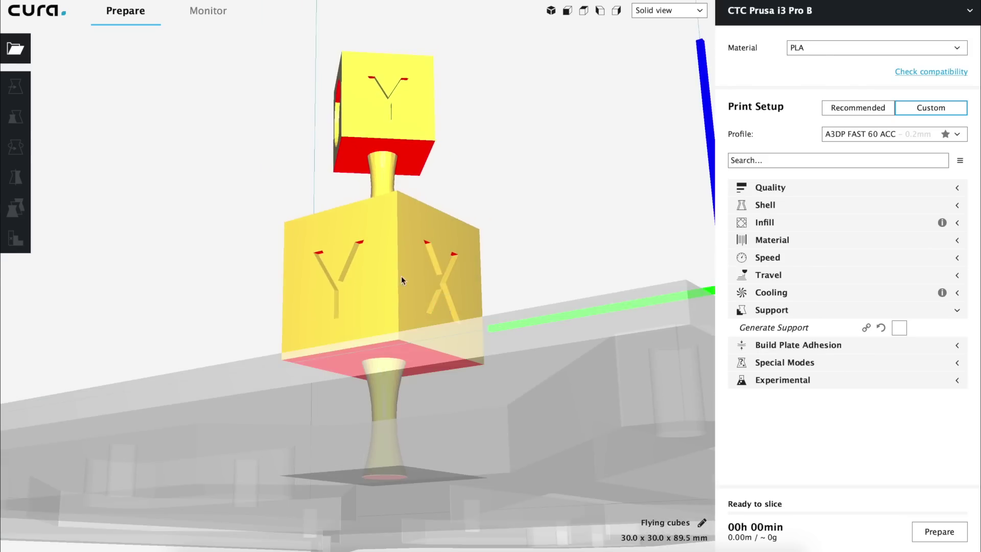
pyautogui.scroll(3, 384, 221)
pyautogui.moveTo(385, 221); pyautogui.dragTo(66, 324, button='right')
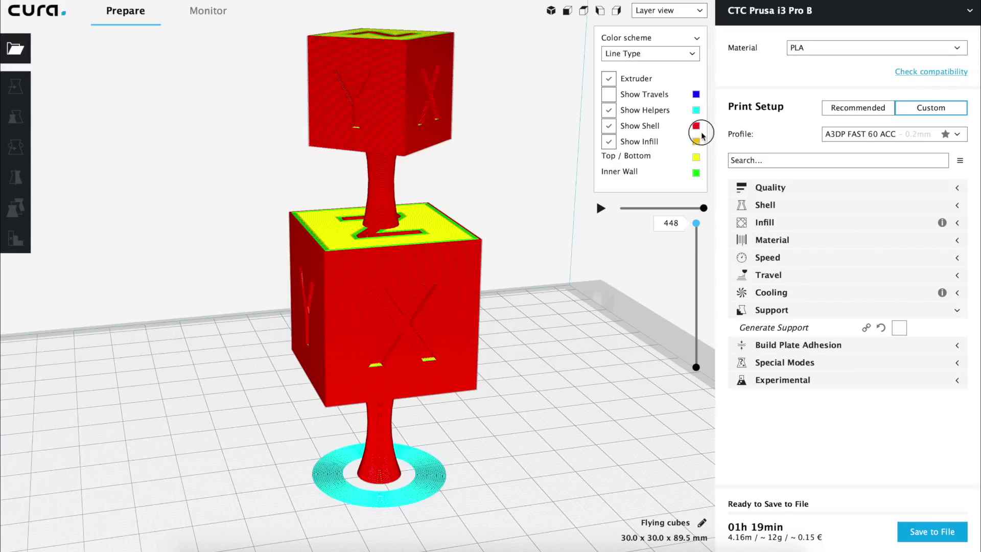
# - Orbit the cubes, step the layer preview to layer 119, and play the print simulation
pyautogui.moveTo(696, 223); pyautogui.dragTo(691, 319)
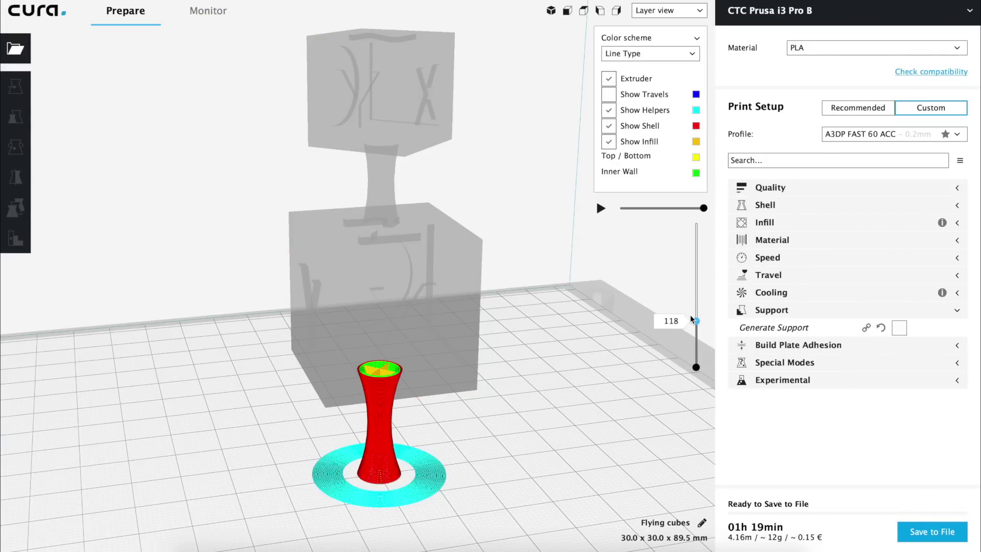
pyautogui.press('Up')
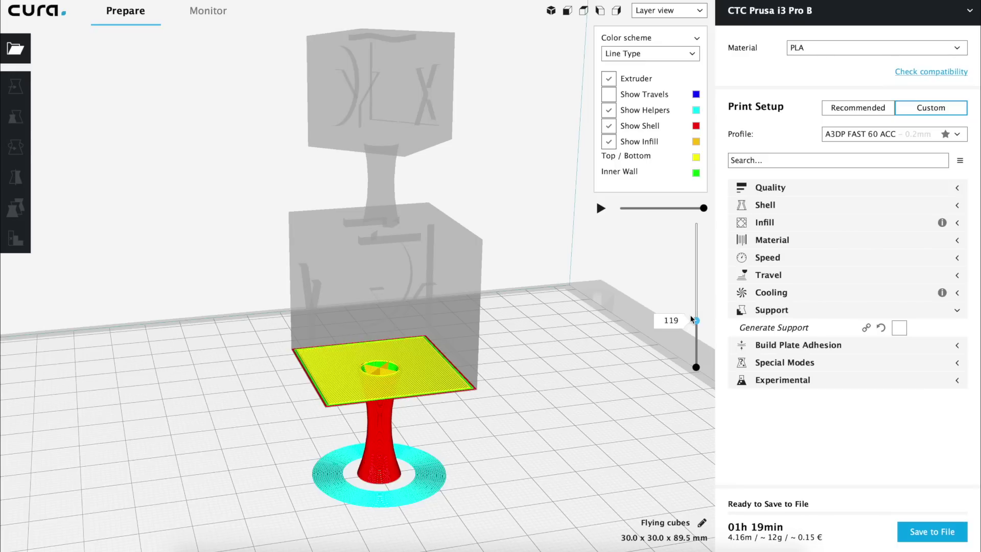
pyautogui.click(601, 208)
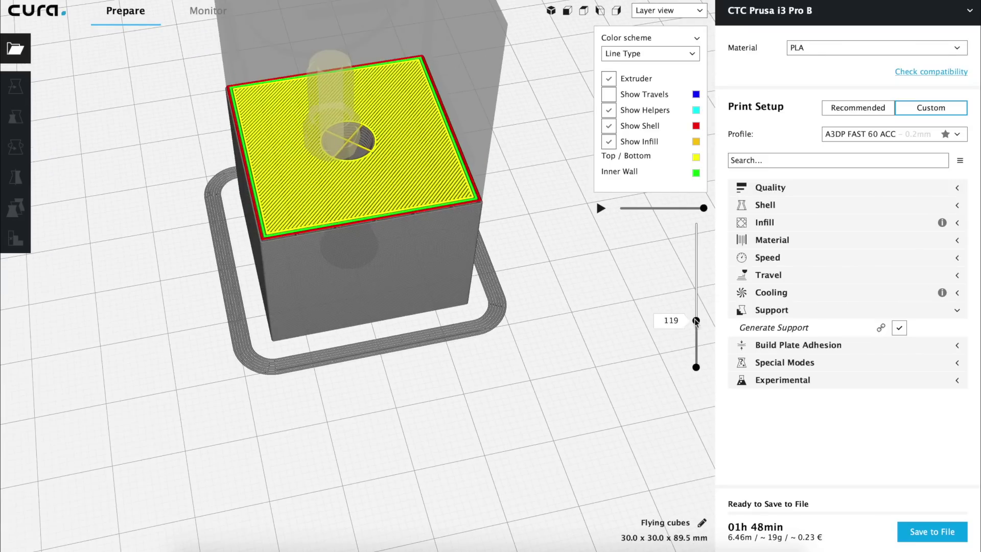
# - Show all 448 layers and orbit to inspect the support blocks beneath both raised cubes
pyautogui.moveTo(696, 321); pyautogui.dragTo(704, 207)
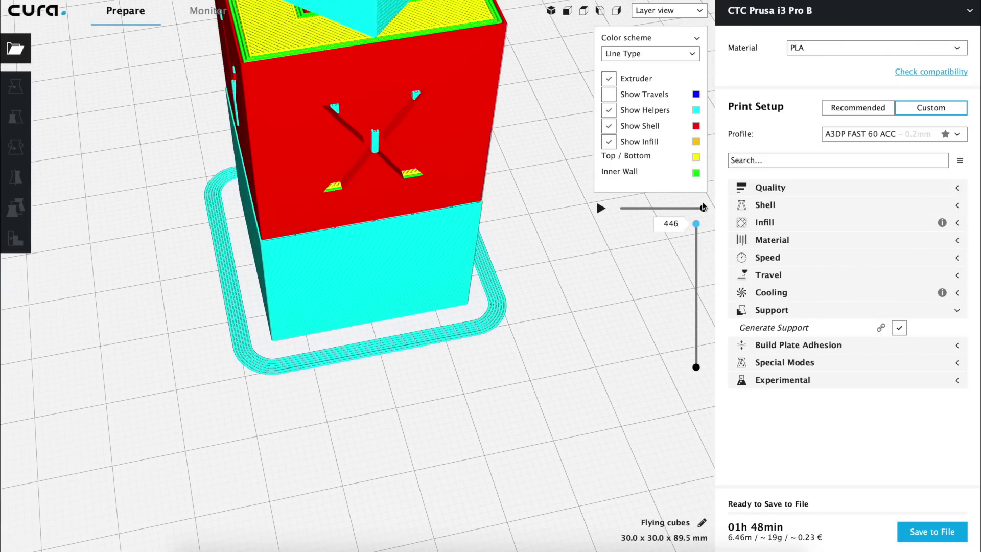
pyautogui.moveTo(491, 368); pyautogui.dragTo(481, 386, button='right')
pyautogui.click(440, 340)
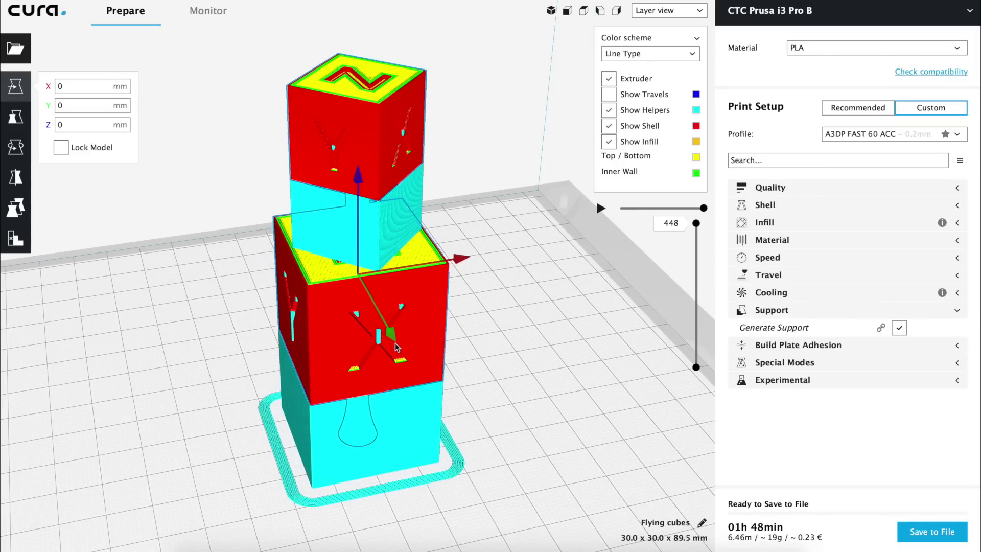
pyautogui.click(537, 332)
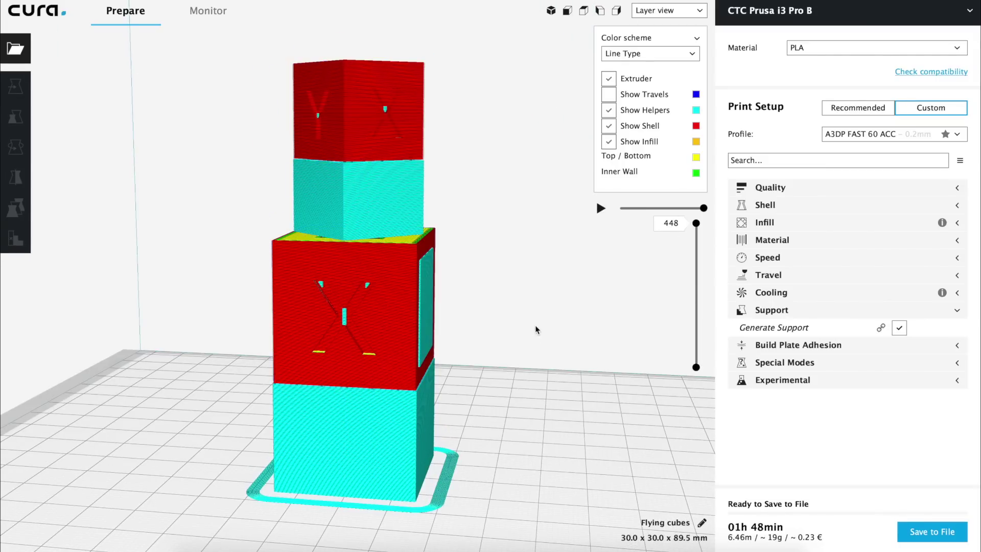
pyautogui.moveTo(537, 332); pyautogui.dragTo(496, 369, button='right')
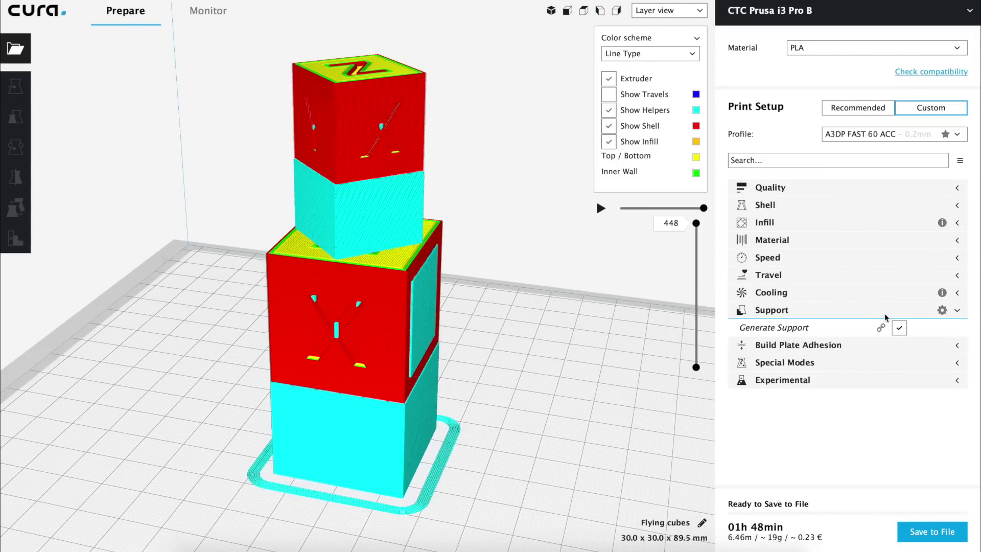
# - Open the Support setting-visibility list and move the Preferences window aside to add Support Placement
pyautogui.click(942, 310)
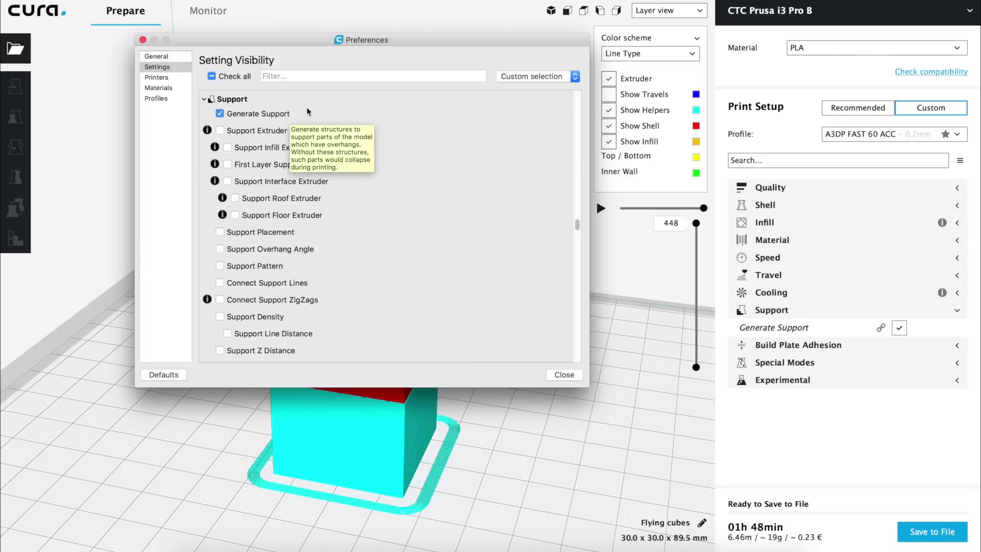
pyautogui.moveTo(292, 49); pyautogui.dragTo(198, 23)
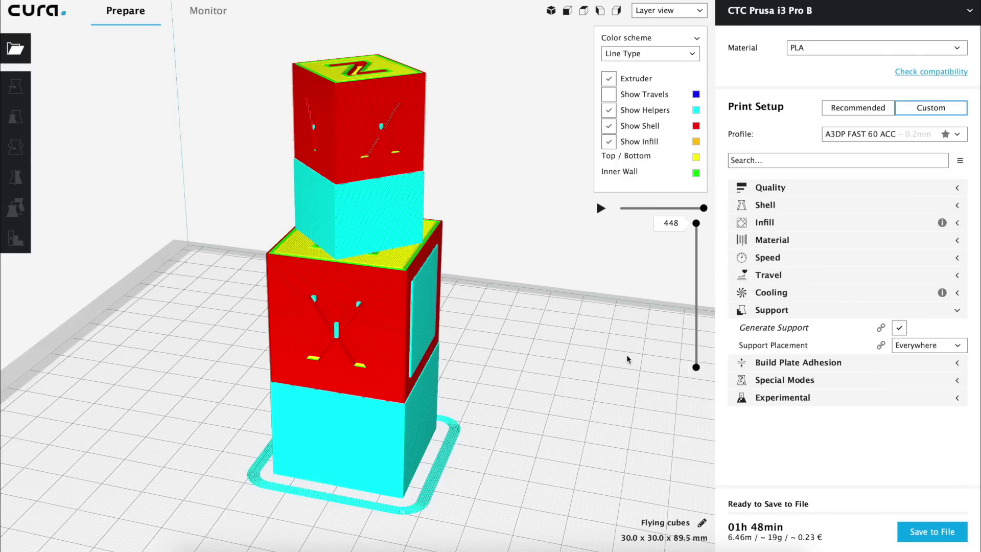
# - Try Touching Buildplate support placement (01h 35min, ~17 g), then return it to Everywhere
pyautogui.click(918, 346)
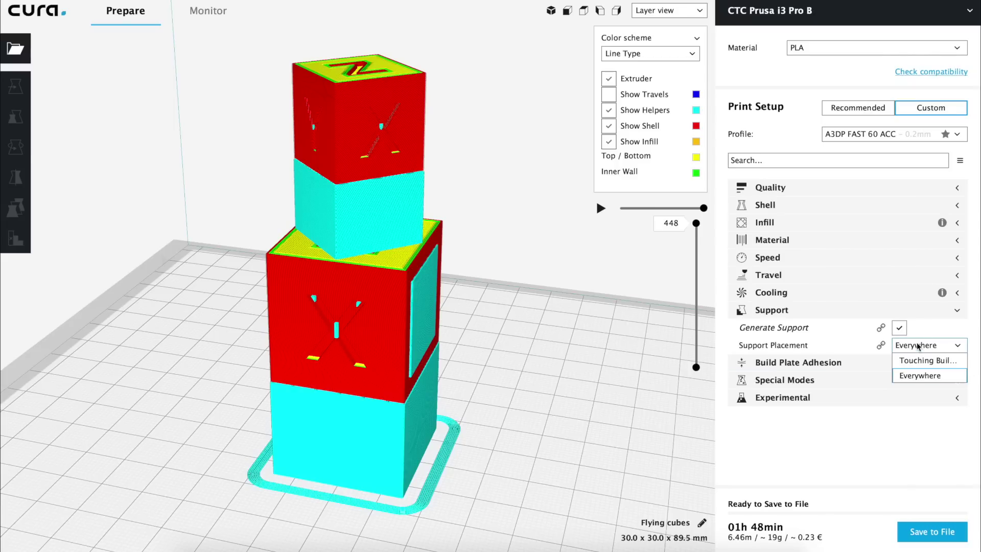
pyautogui.click(915, 375)
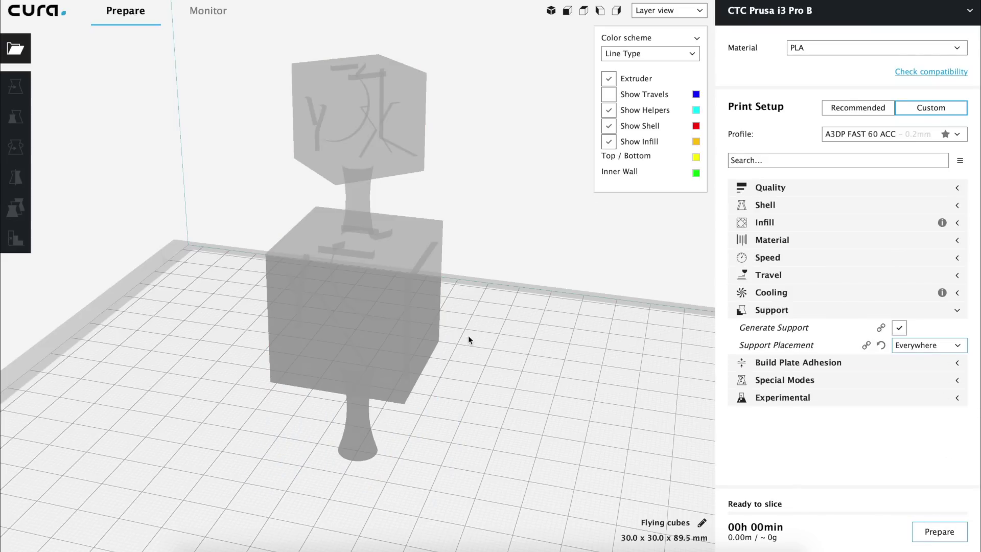
pyautogui.moveTo(473, 314); pyautogui.dragTo(391, 216, button='right')
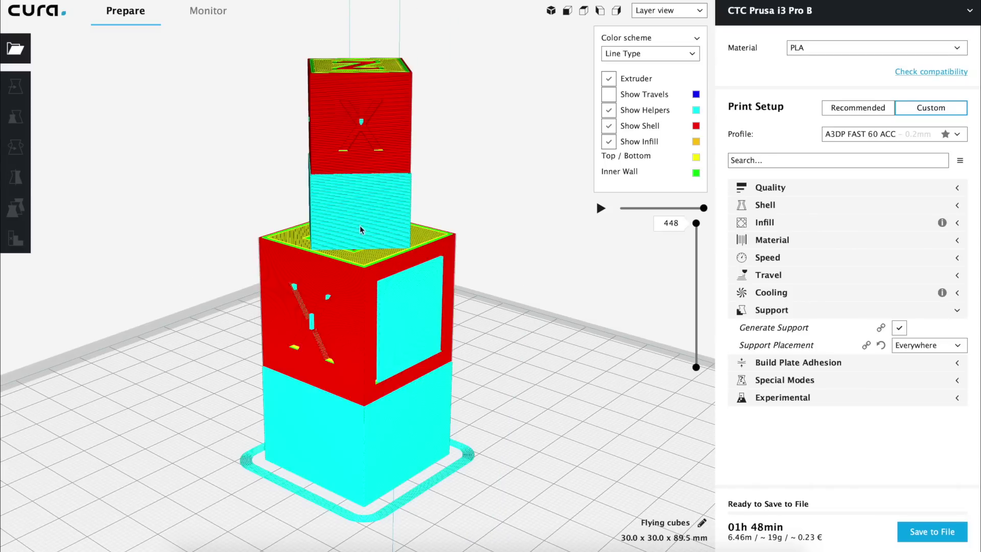
pyautogui.click(954, 346)
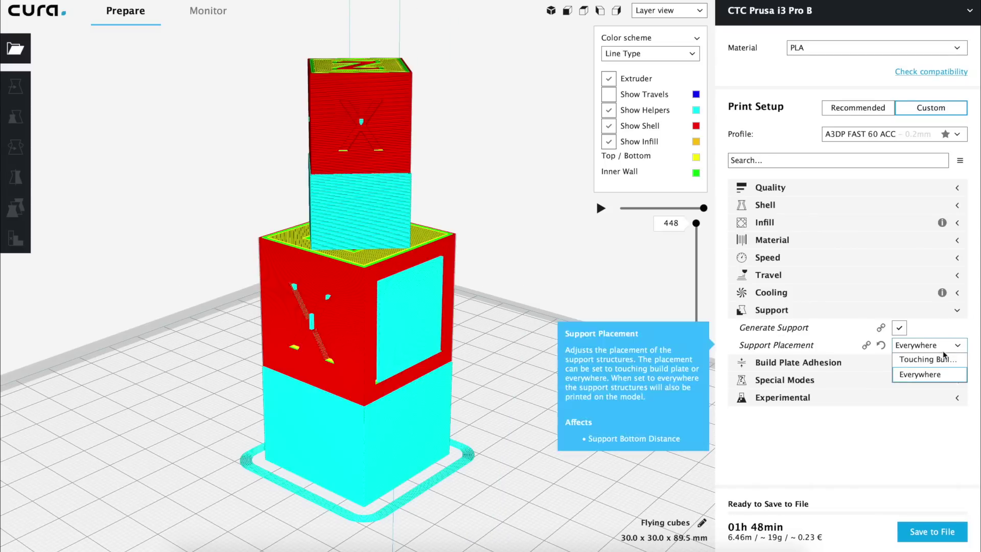
pyautogui.click(933, 362)
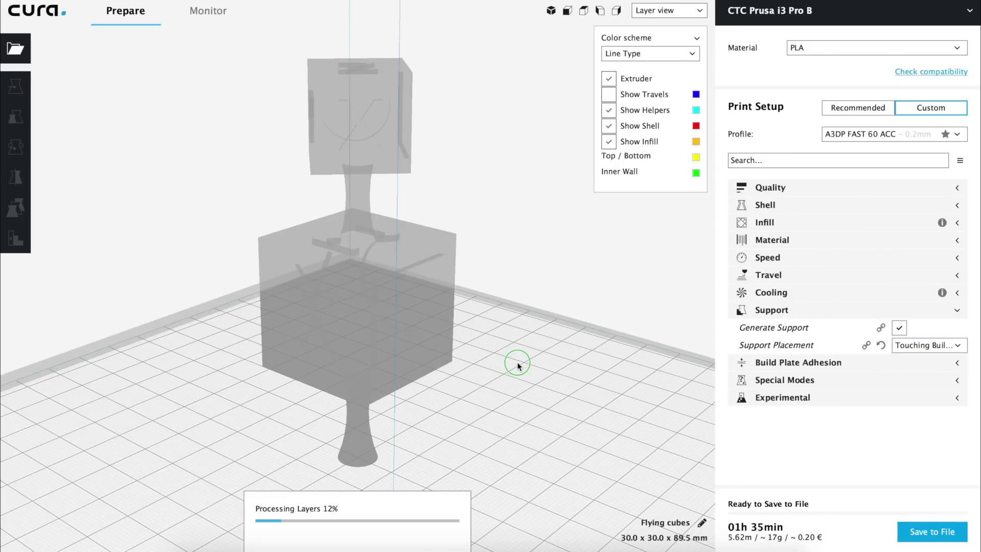
pyautogui.click(934, 345)
pyautogui.click(922, 375)
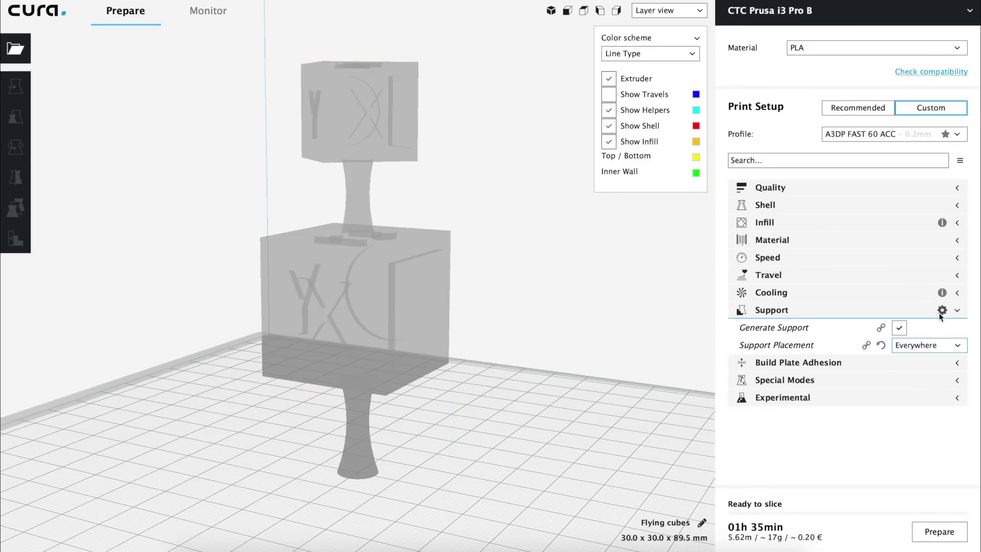
# - Make Support Overhang Angle (55) a visible Support setting
pyautogui.click(942, 310)
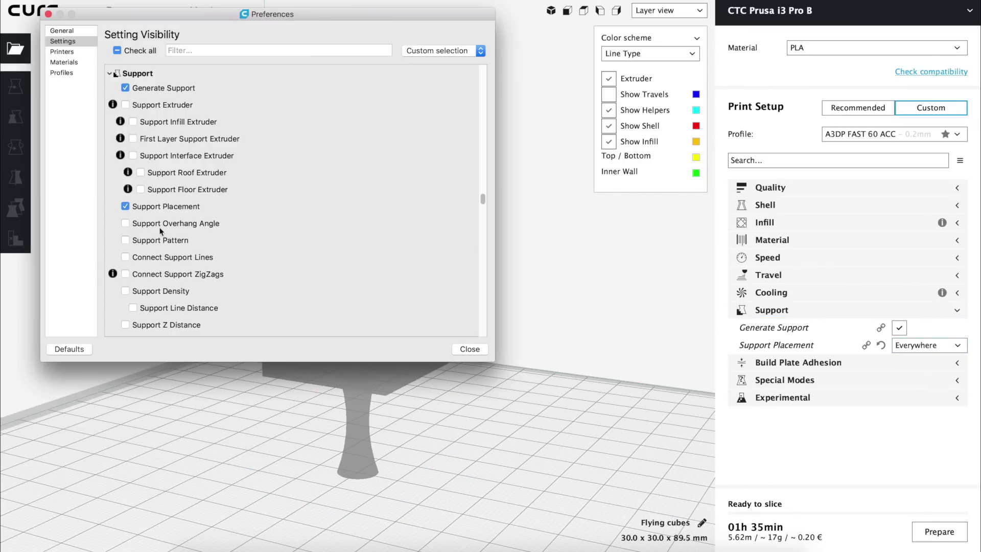
pyautogui.click(123, 223)
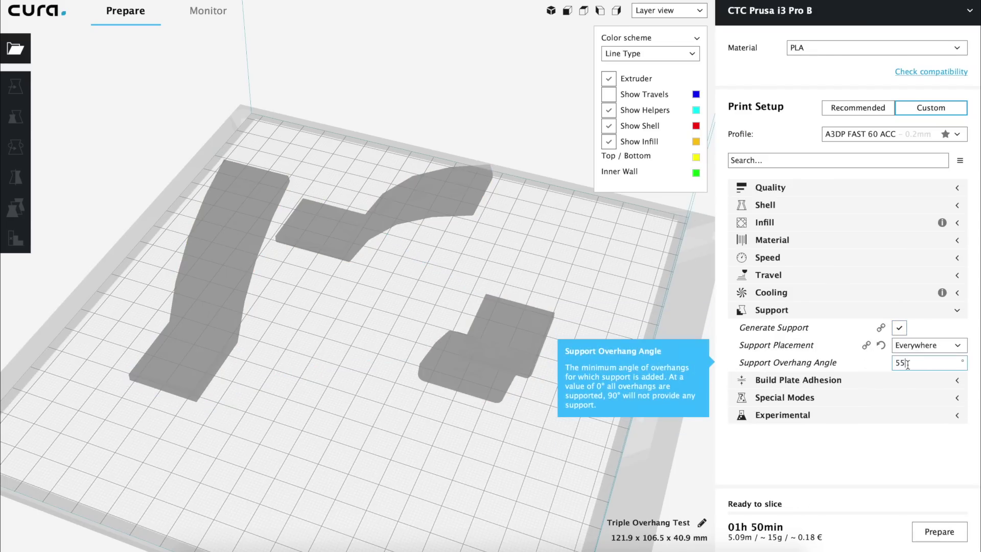
pyautogui.click(798, 15)
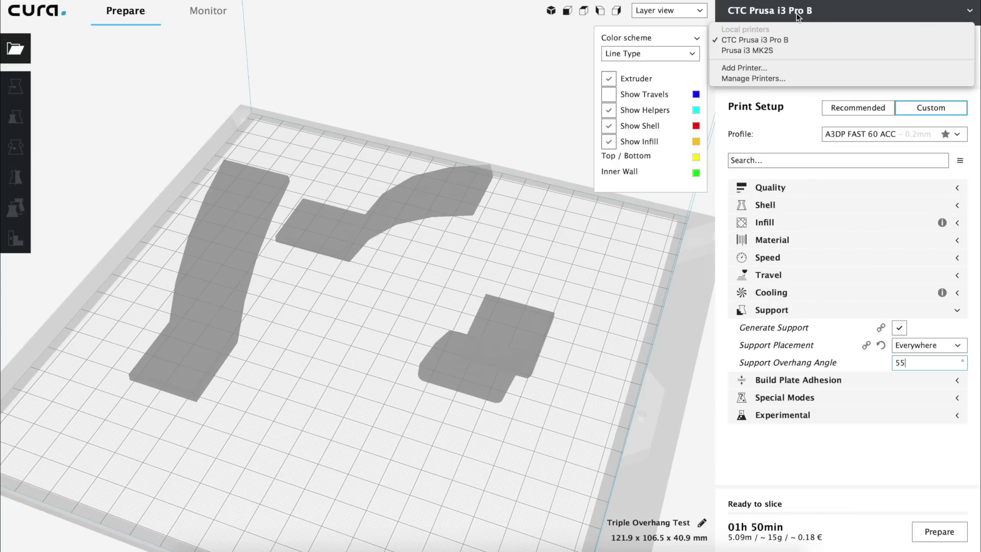
pyautogui.click(777, 50)
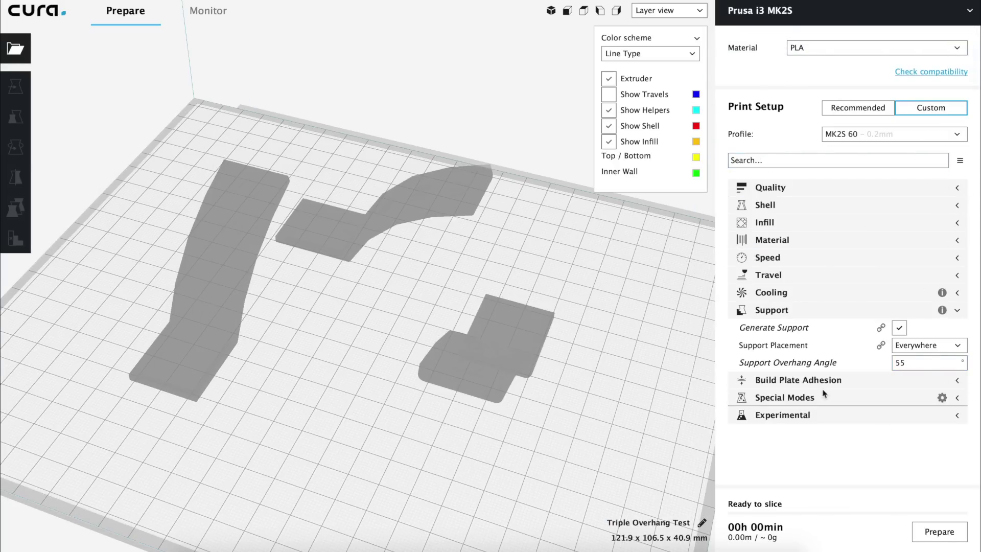
pyautogui.click(910, 365)
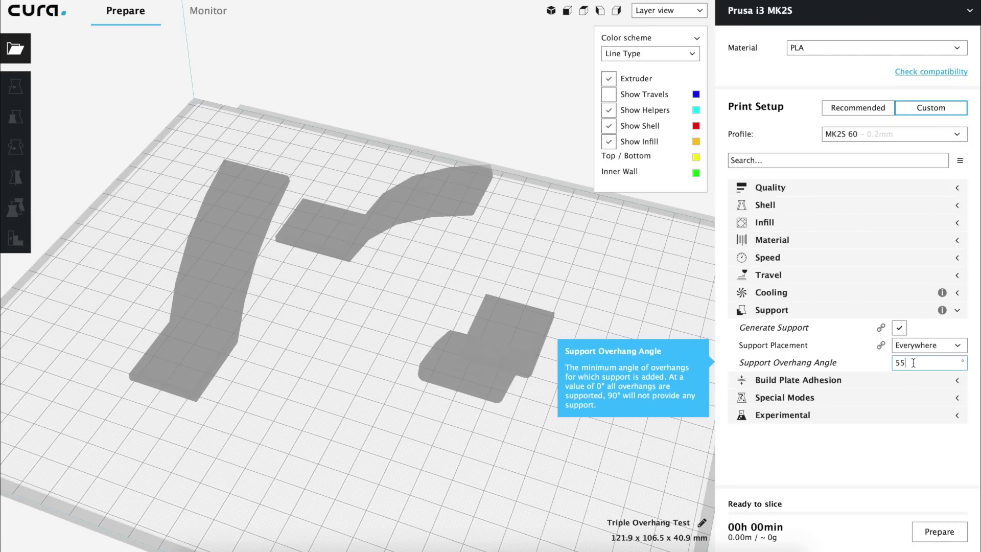
pyautogui.click(791, 9)
# - Switch to the CTC Prusa i3 Pro B printer and make Support Pattern a visible support setting
pyautogui.click(790, 10)
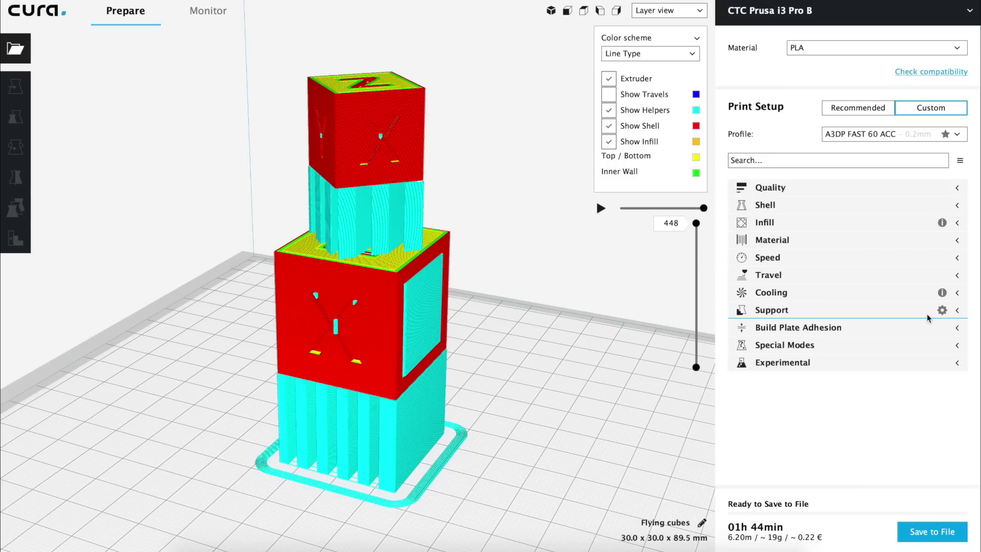
pyautogui.click(944, 313)
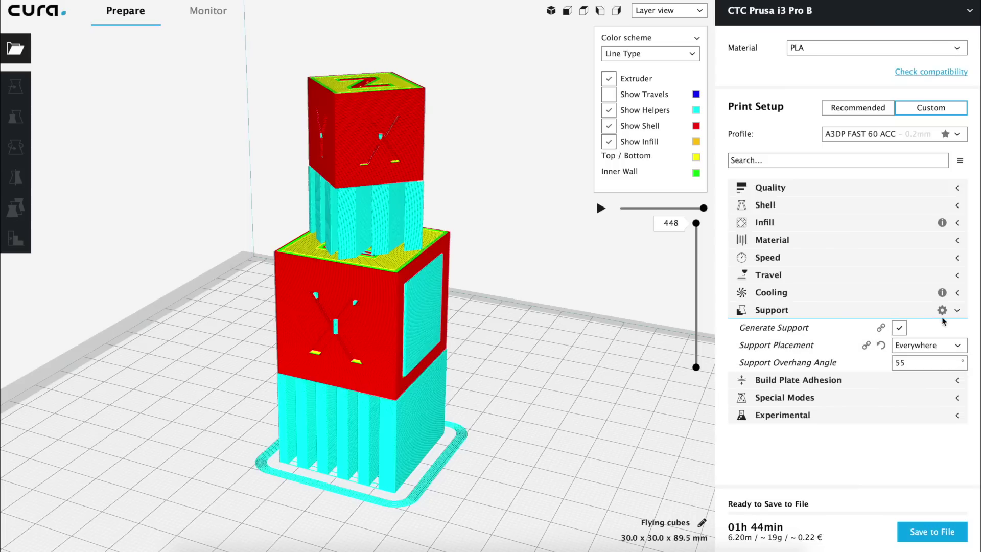
pyautogui.click(945, 314)
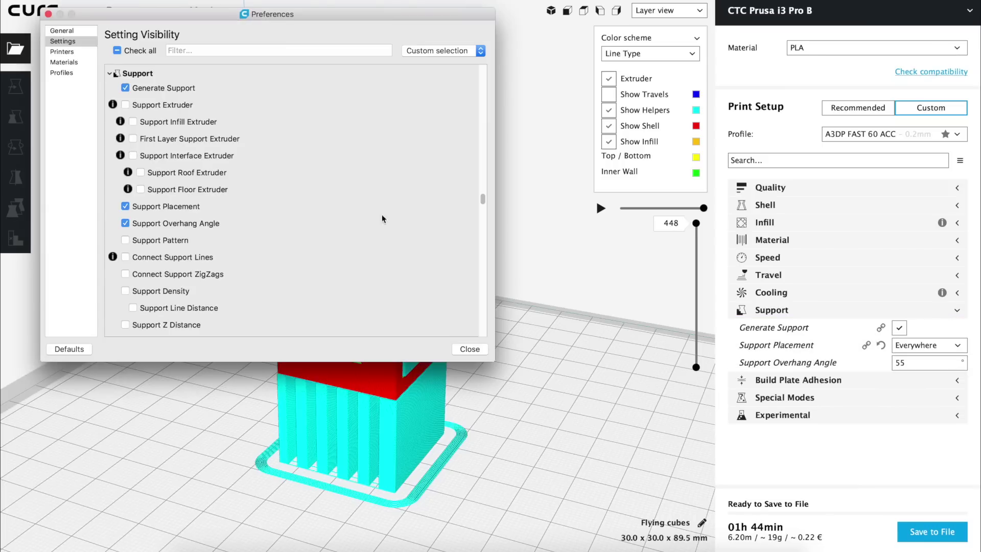
pyautogui.click(125, 240)
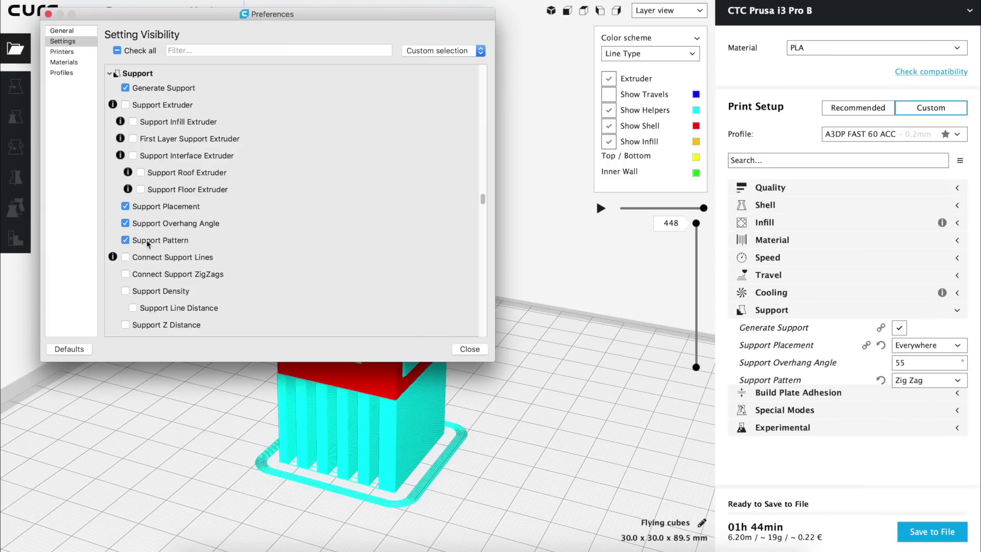
pyautogui.click(470, 350)
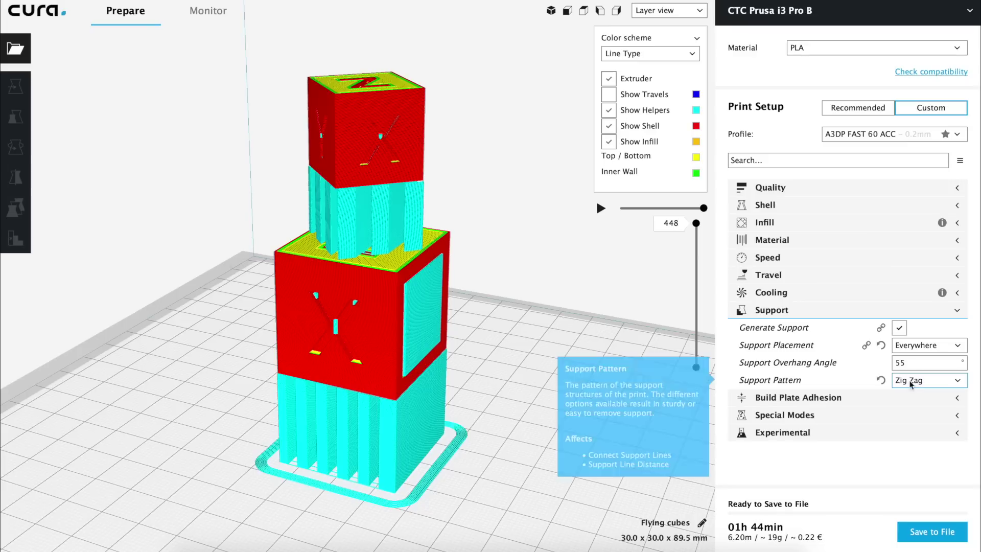
# - Orbit to a frontal view and scrub the layers from the lowest ones up to the cube's top
pyautogui.moveTo(337, 380); pyautogui.dragTo(773, 273, button='right')
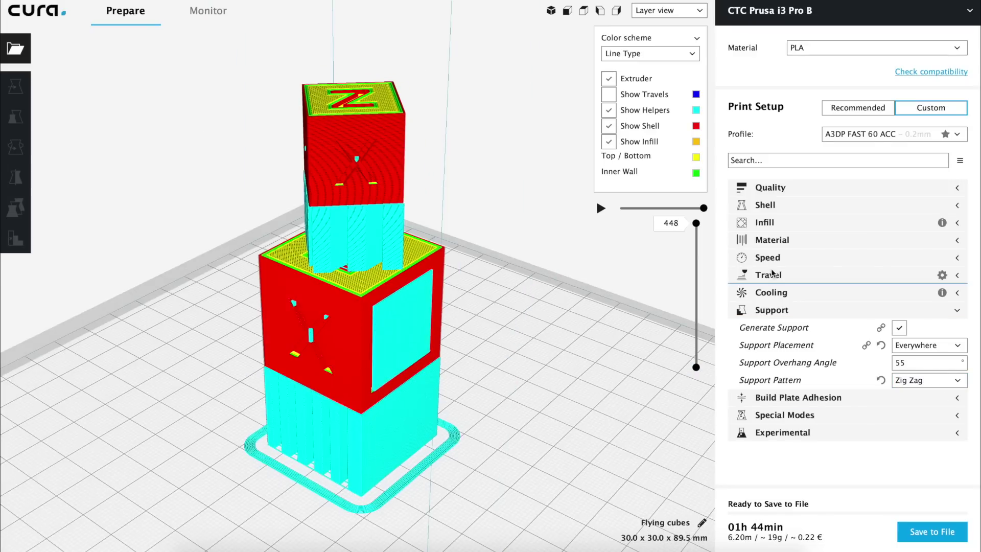
pyautogui.moveTo(696, 223); pyautogui.dragTo(673, 358)
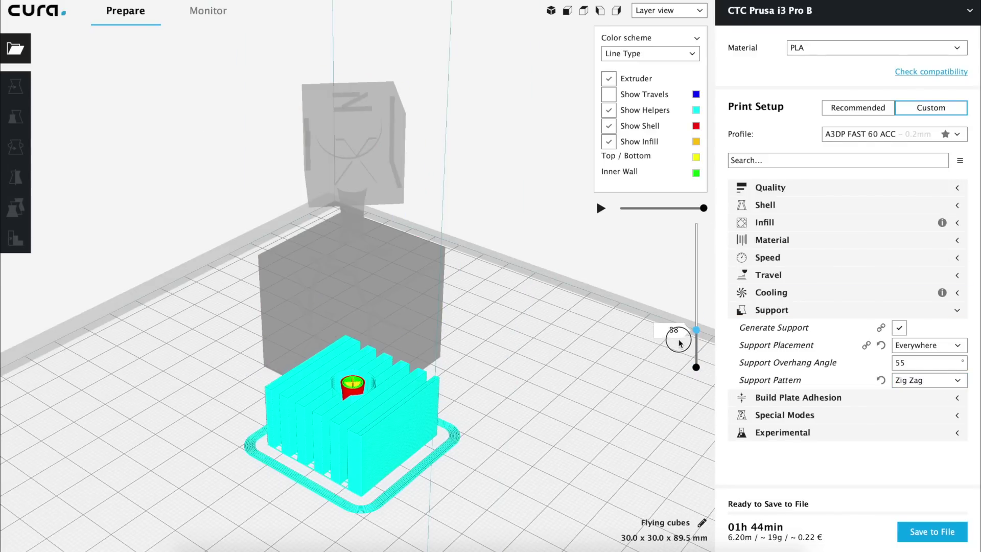
pyautogui.scroll(5, 357, 428)
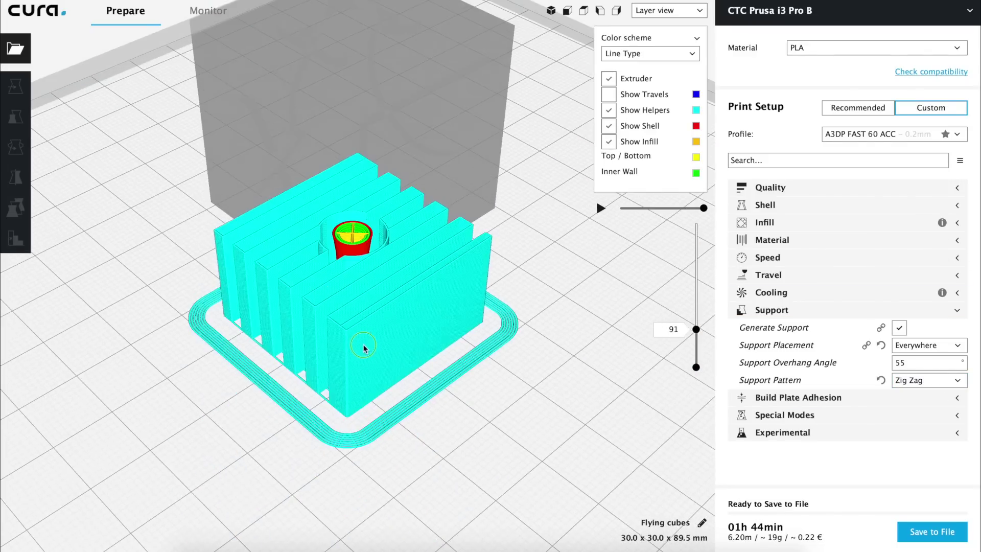
pyautogui.scroll(3, 356, 217)
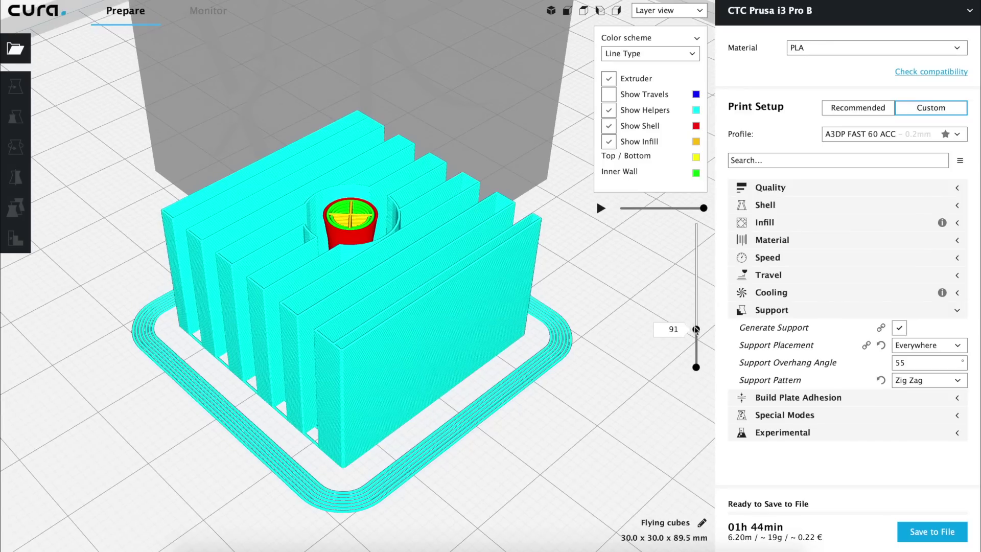
pyautogui.moveTo(697, 329); pyautogui.dragTo(698, 315)
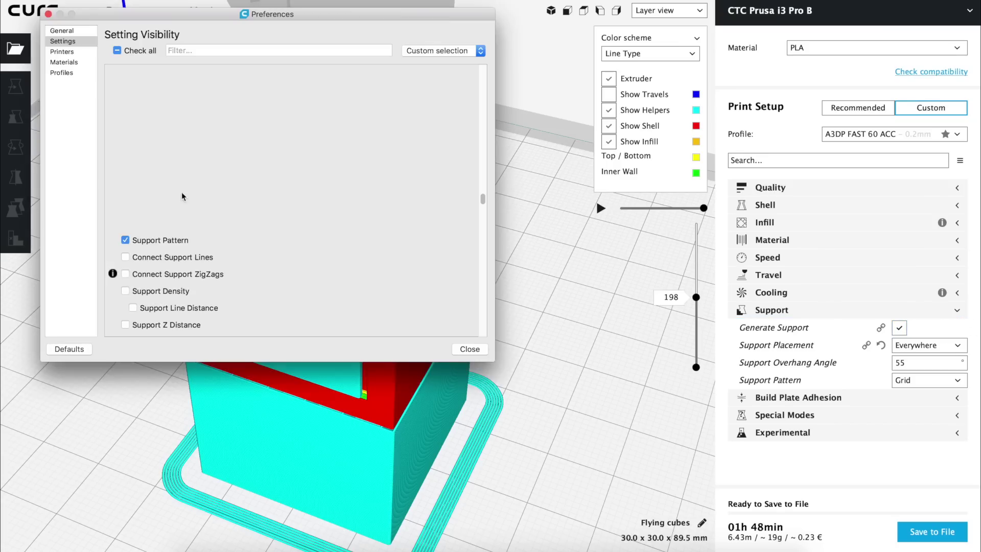
# - Show Connect Support Lines, cut the view at layer 72, and toggle the setting on then off
pyautogui.click(125, 259)
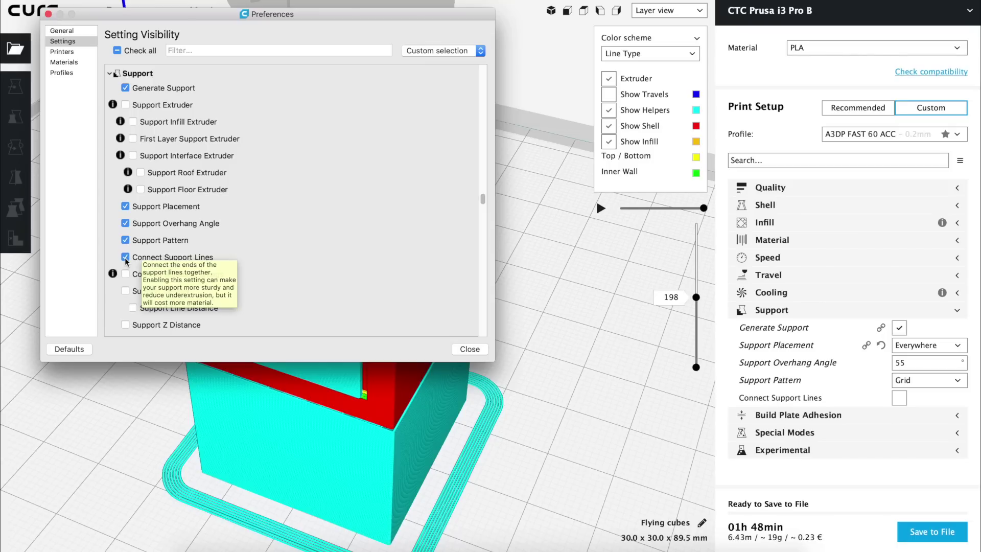
pyautogui.click(469, 350)
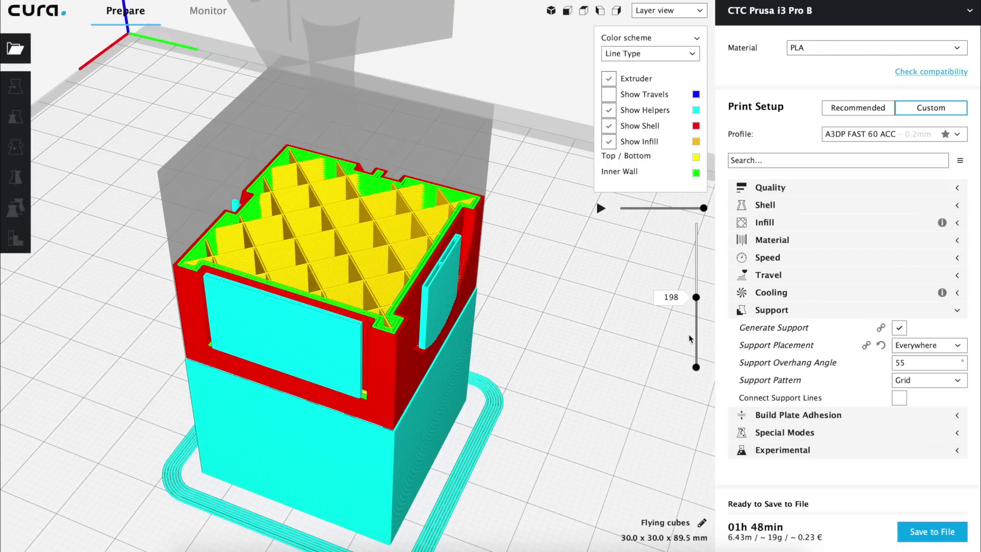
pyautogui.moveTo(698, 303); pyautogui.dragTo(694, 346)
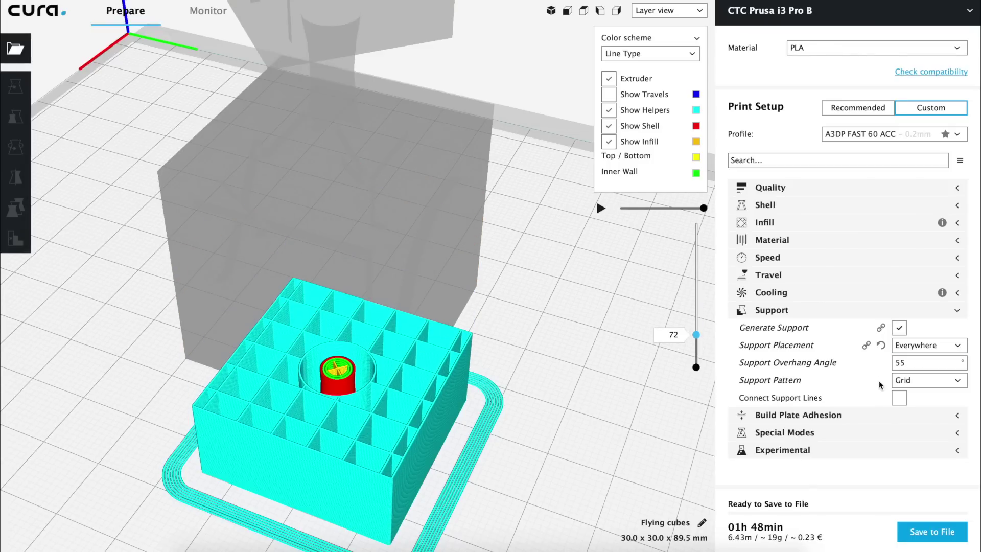
pyautogui.click(899, 398)
pyautogui.click(898, 398)
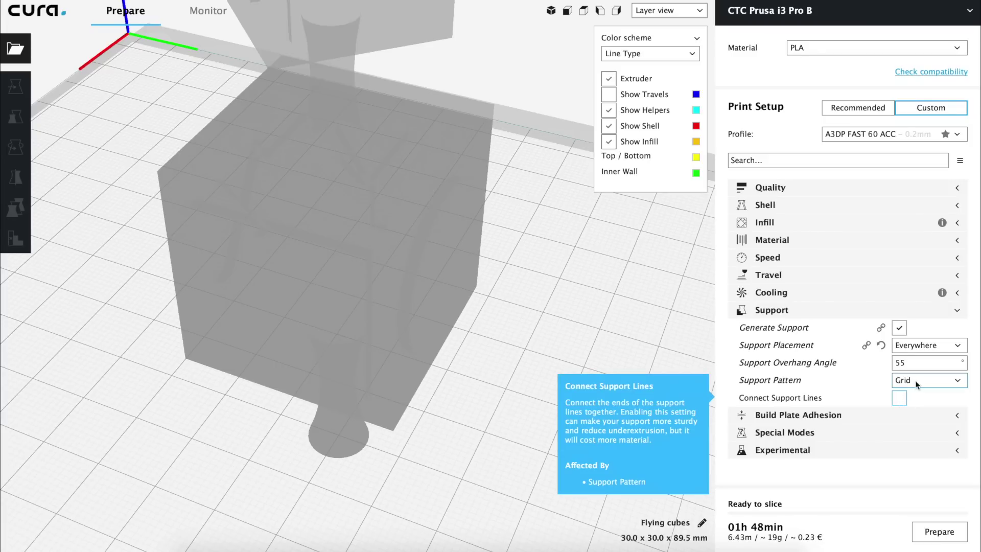
# - Hide Connect Support Lines again, make Connect Support ZigZags visible, and scroll the Support list
pyautogui.click(941, 311)
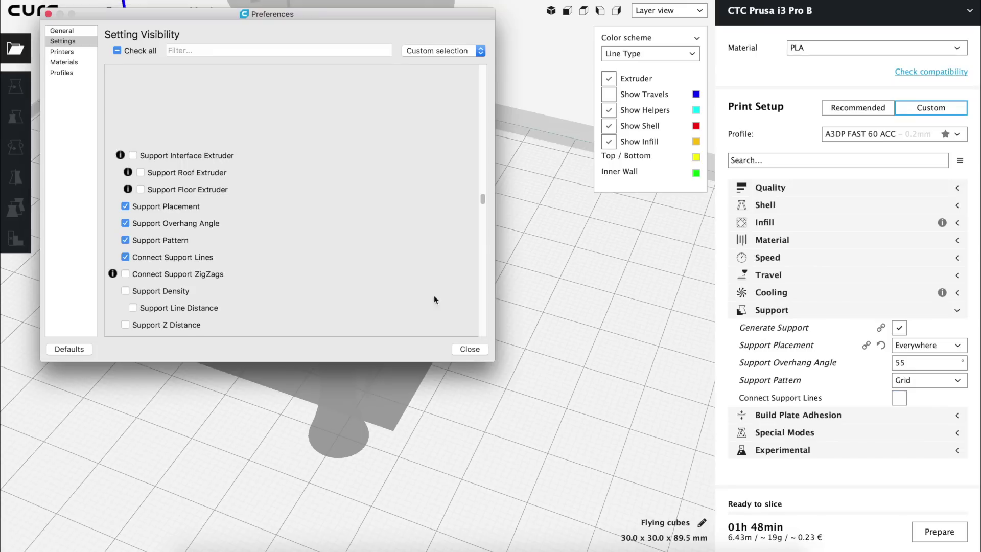
pyautogui.click(125, 257)
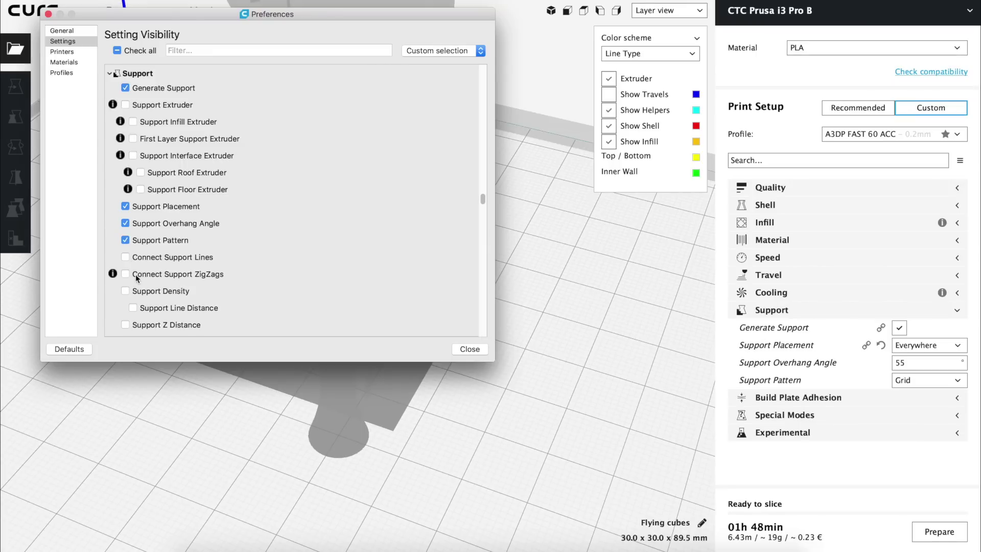
pyautogui.click(125, 274)
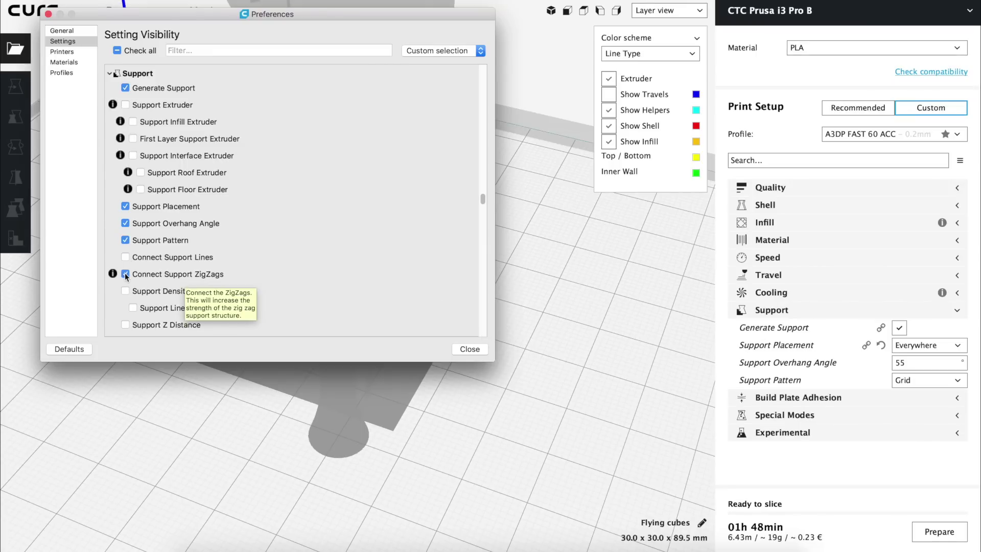
pyautogui.scroll(-5, 184, 278)
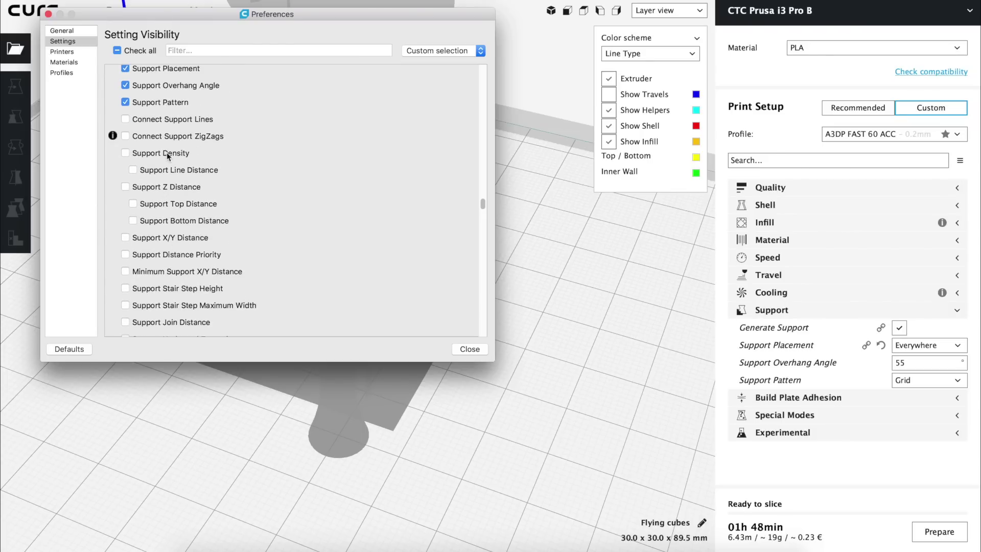
# - Make Support Density (15%), Support Z Distance and Support Top Distance (0.1 mm) visible, then preview the support's top layers
pyautogui.click(125, 153)
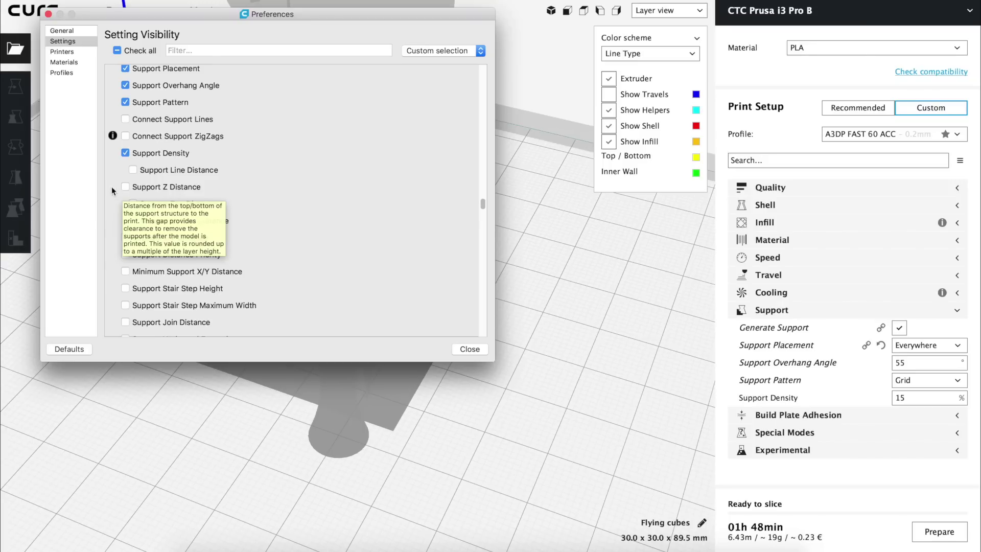
pyautogui.click(125, 186)
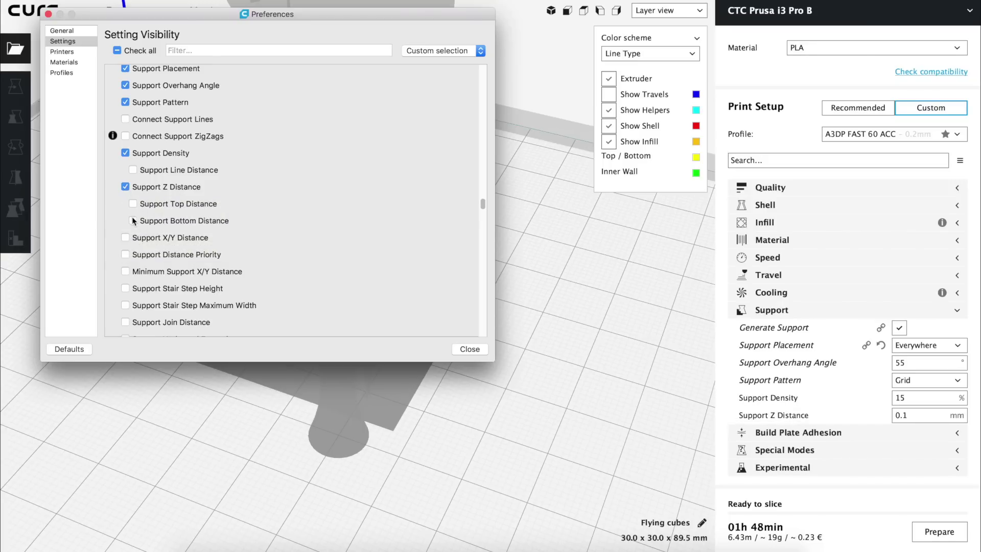
pyautogui.click(133, 204)
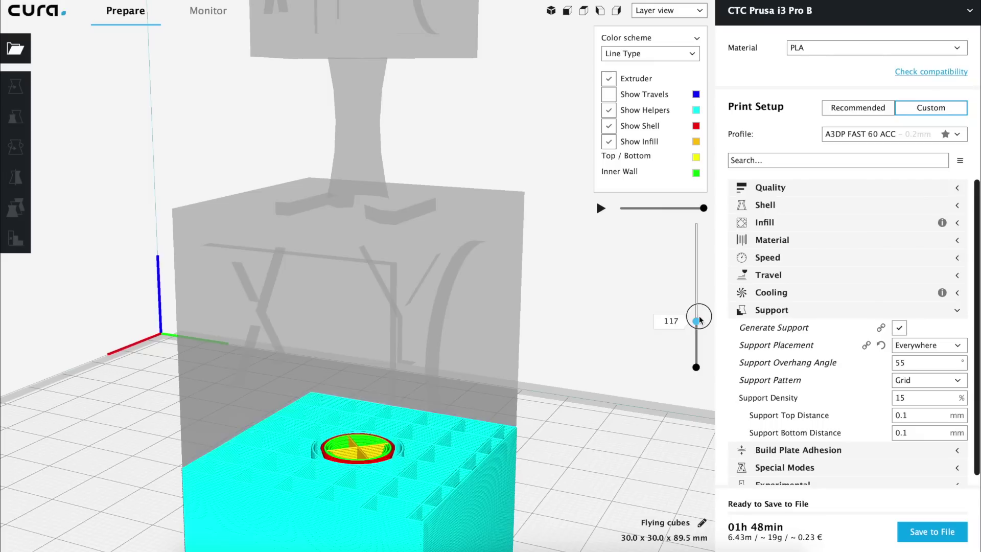
pyautogui.moveTo(696, 318); pyautogui.dragTo(700, 319)
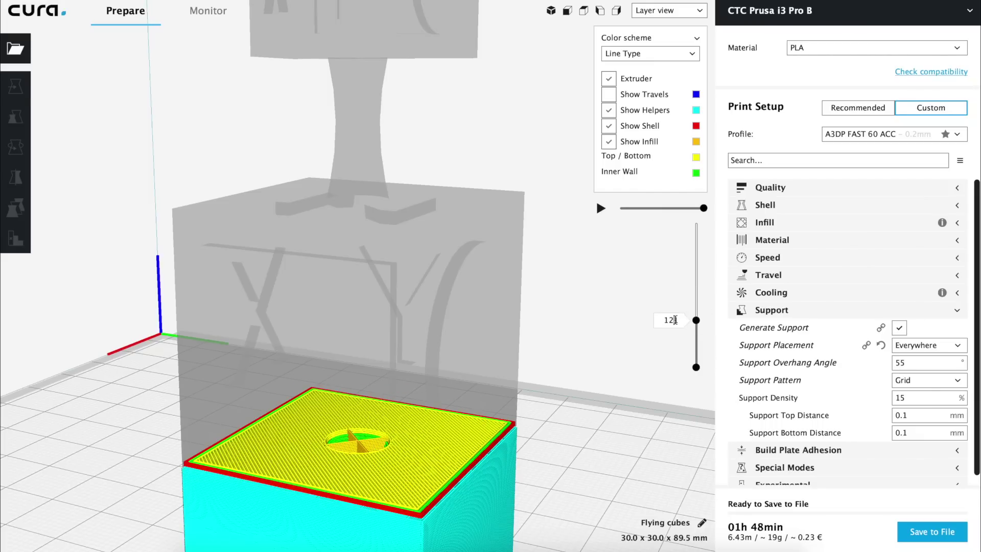
pyautogui.press('Down')
pyautogui.press('Down')
pyautogui.press('Down')
pyautogui.press('Down')
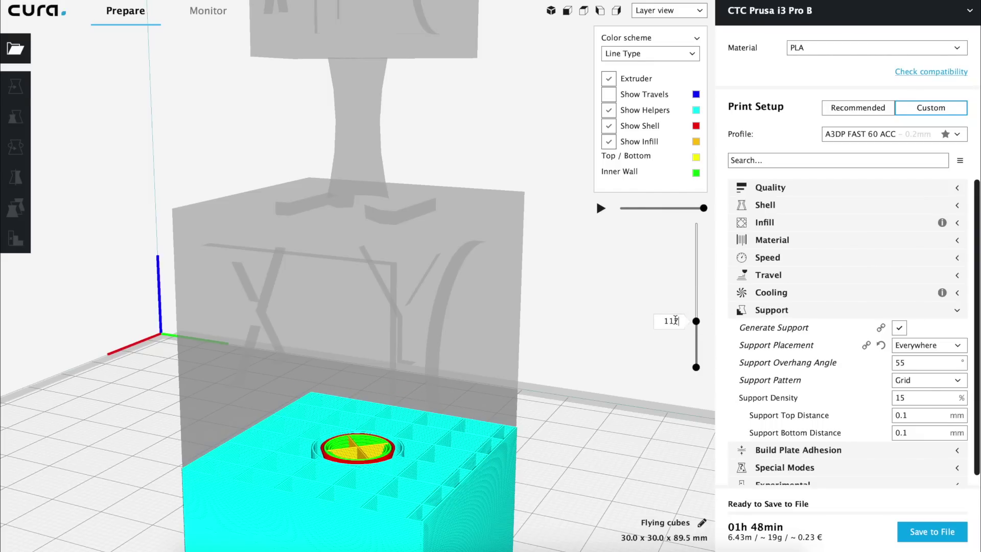
pyautogui.scroll(10, 526, 431)
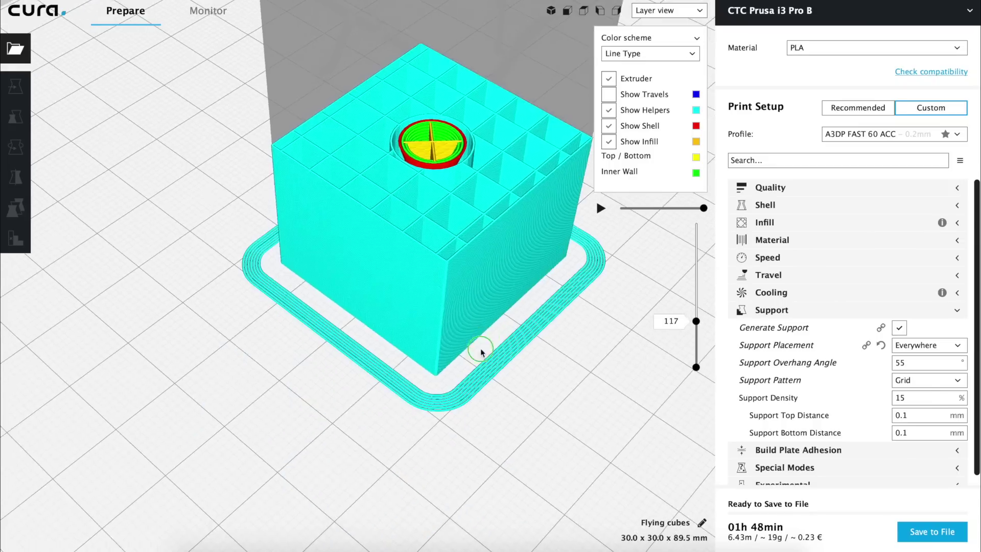
pyautogui.moveTo(467, 335); pyautogui.dragTo(476, 327, button='right')
pyautogui.scroll(10, 434, 406)
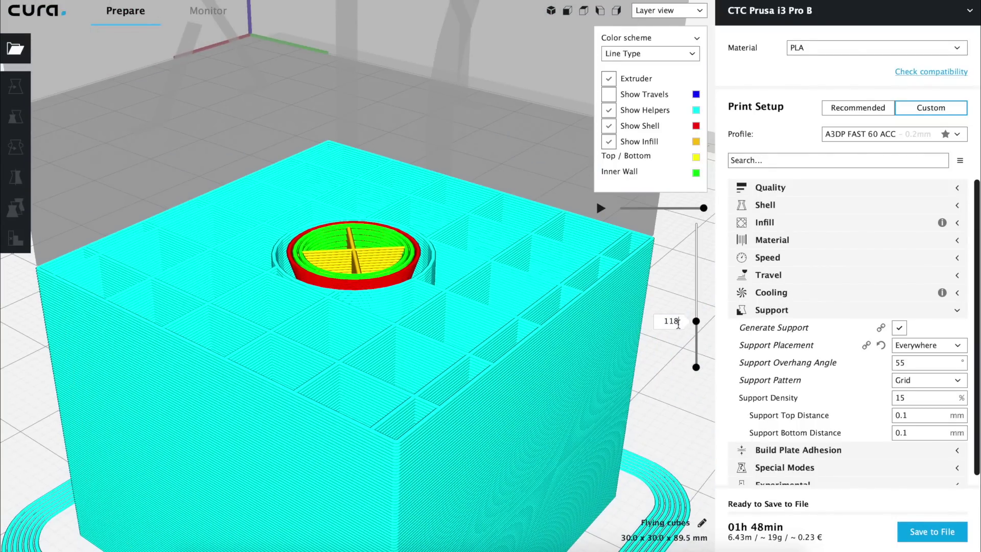
pyautogui.press('Up')
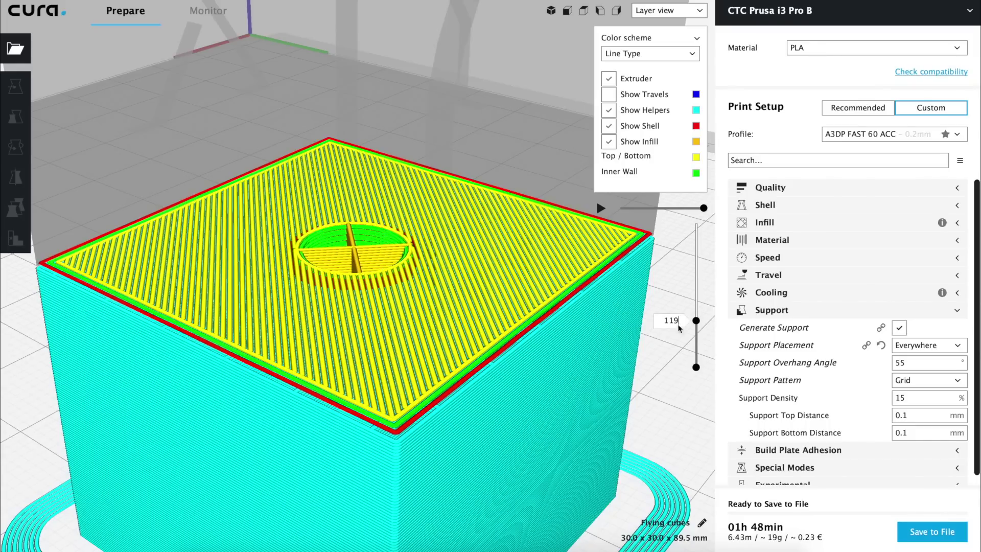
pyautogui.moveTo(508, 326); pyautogui.dragTo(586, 364, button='right')
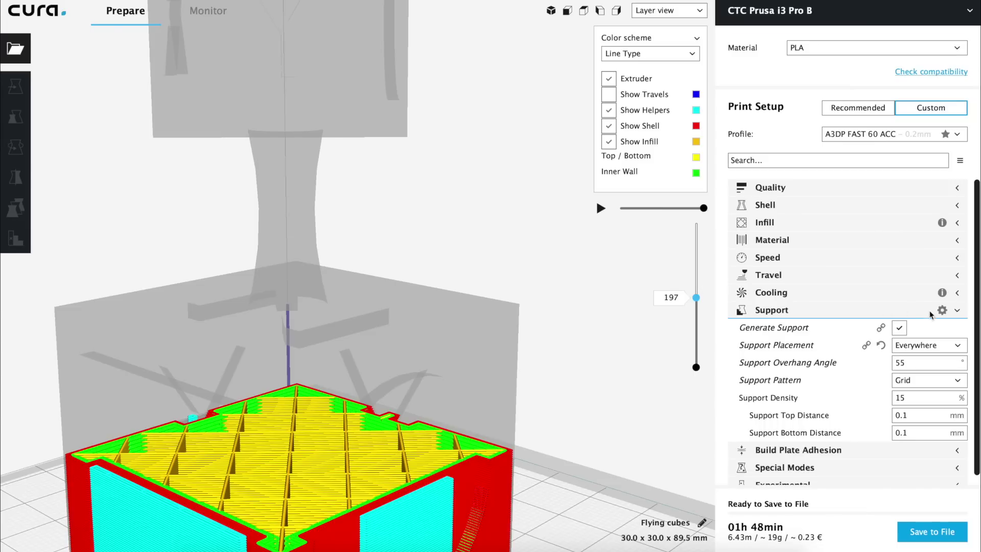
# - Make Support X/Y Distance, Support Distance Priority and Minimum Support X/Y Distance visible among support settings
pyautogui.click(942, 311)
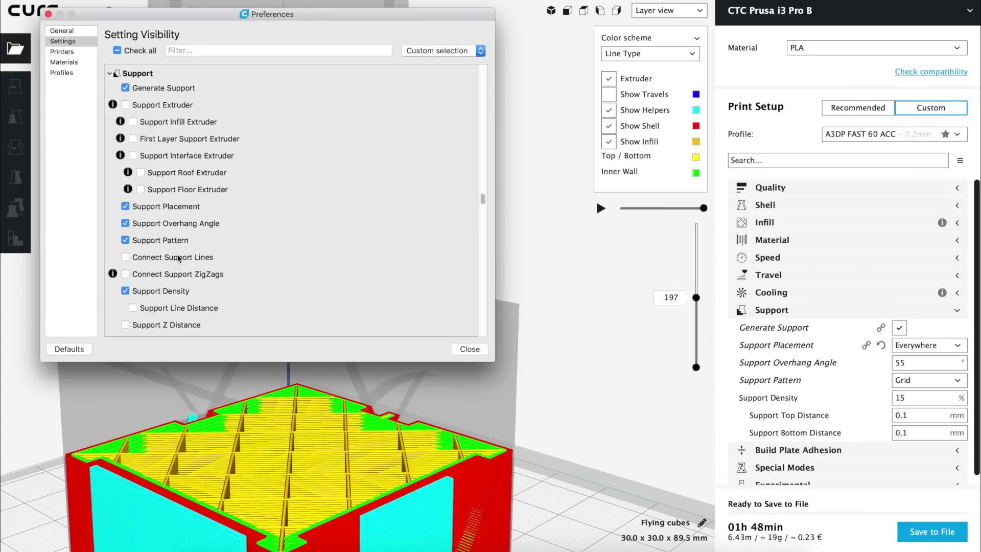
pyautogui.scroll(-6, 178, 259)
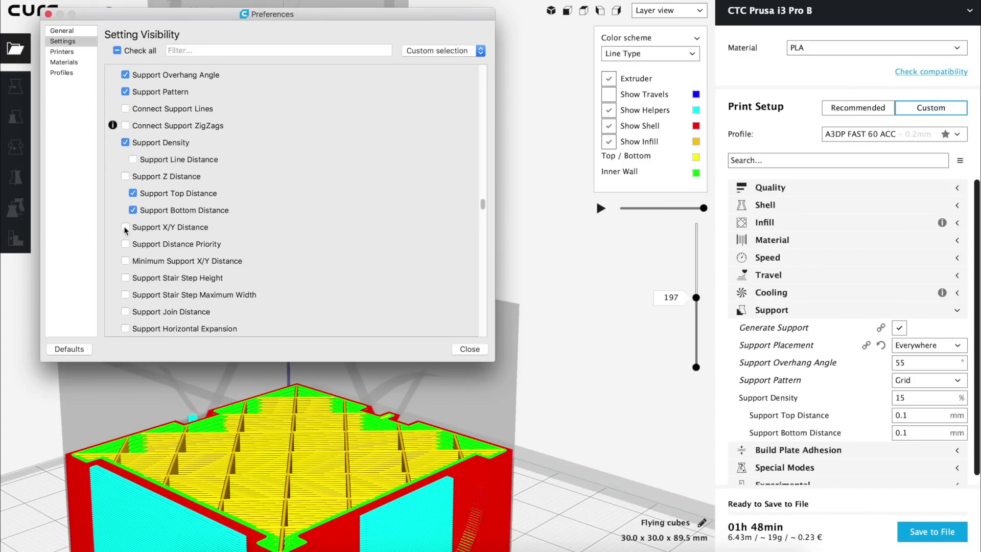
pyautogui.click(126, 262)
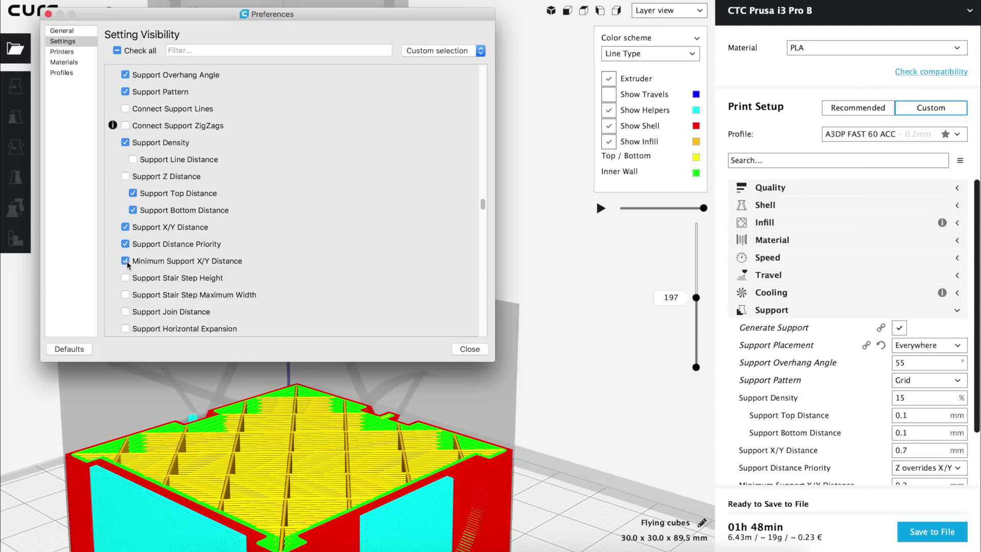
pyautogui.click(470, 349)
# - Switch to the Supports Deeper Test model and clear the model selection
pyautogui.scroll(-10, 477, 244)
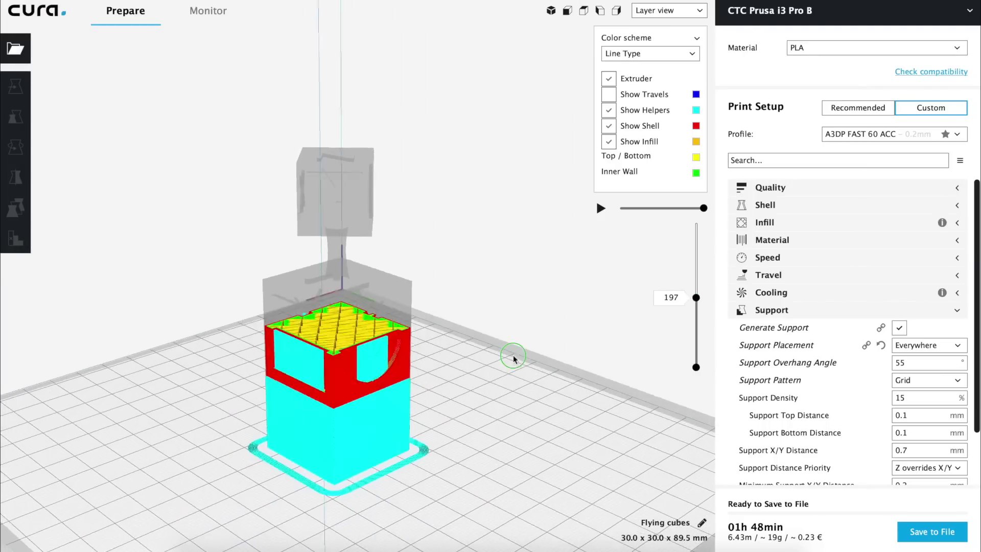
pyautogui.click(358, 332)
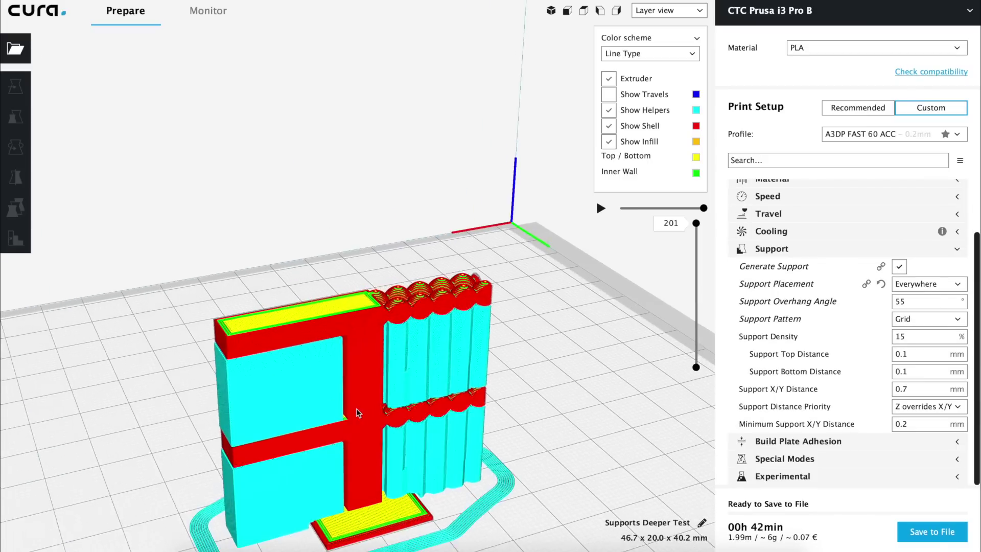
pyautogui.click(356, 409)
pyautogui.click(504, 462)
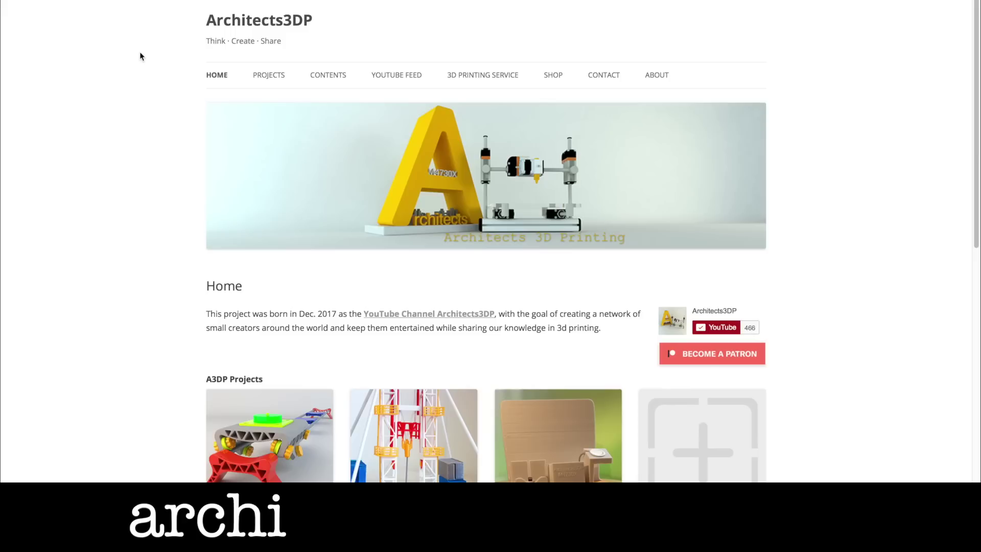
pyautogui.moveTo(332, 70)
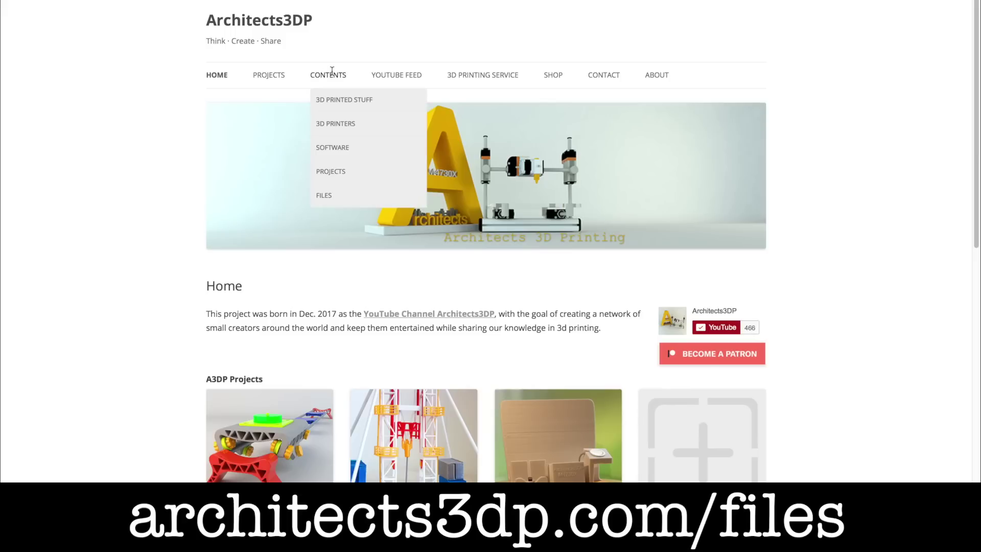
pyautogui.click(352, 184)
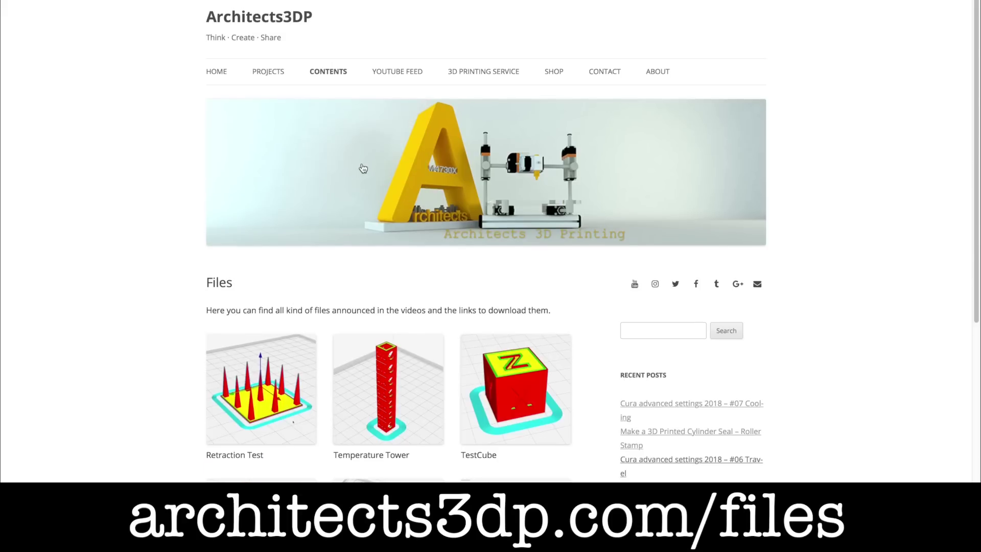
pyautogui.scroll(-9, 495, 227)
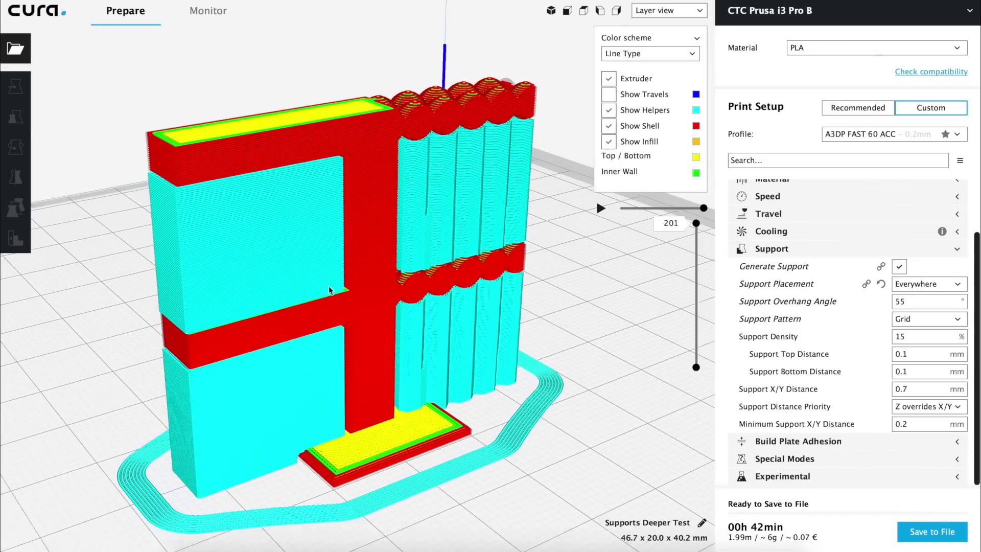
pyautogui.moveTo(329, 286); pyautogui.dragTo(372, 353, button='right')
pyautogui.moveTo(510, 361); pyautogui.dragTo(347, 365, button='right')
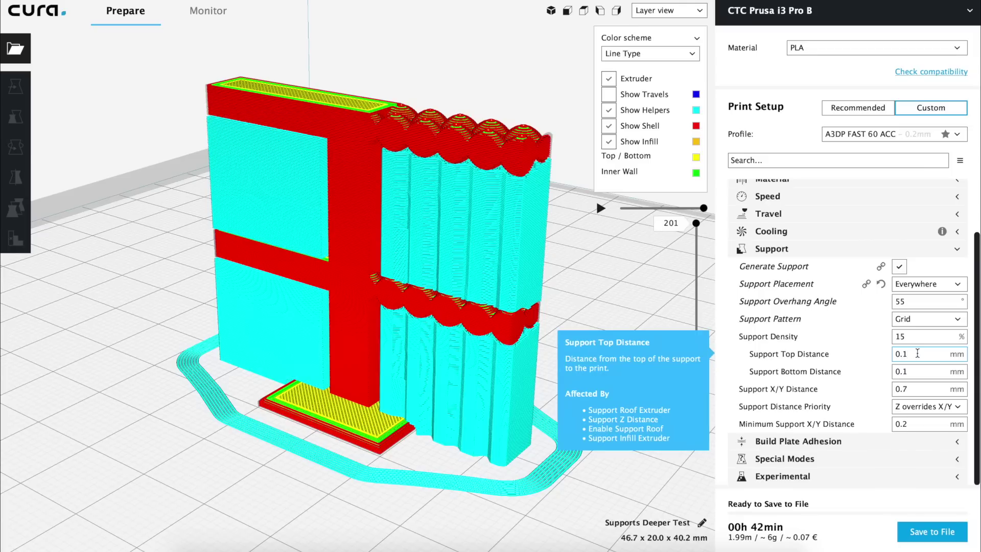
# - Set Support Top Distance to 0.2, then 0.3 mm, letting Bottom Distance follow for the re-slice
pyautogui.write('2')
pyautogui.click(916, 372)
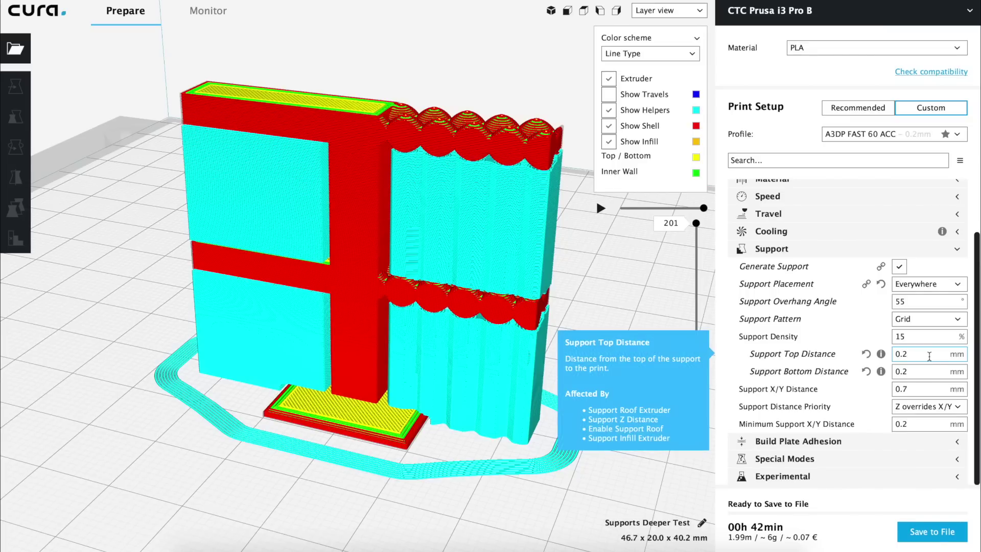
pyautogui.click(930, 357)
pyautogui.press('BackSpace')
pyautogui.write('3')
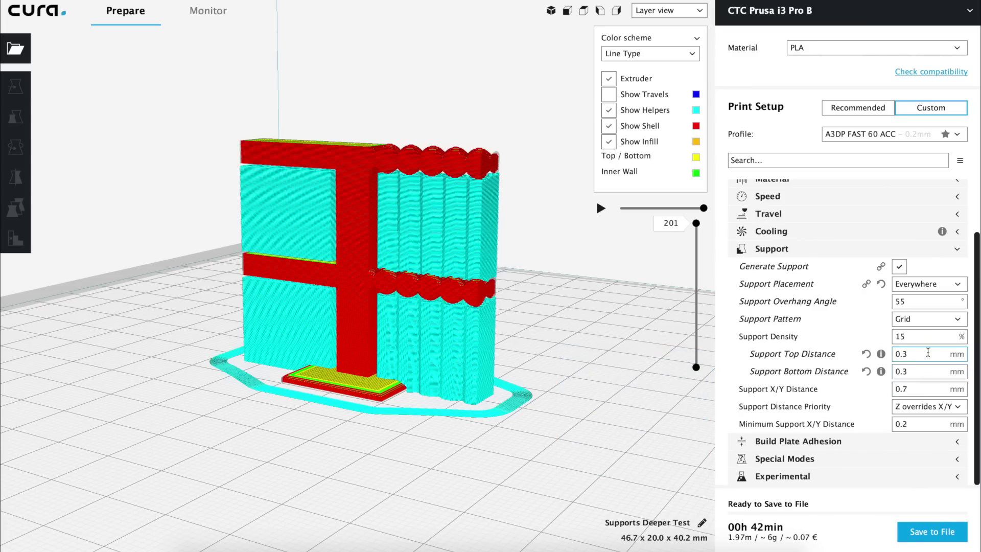
pyautogui.press('Tab')
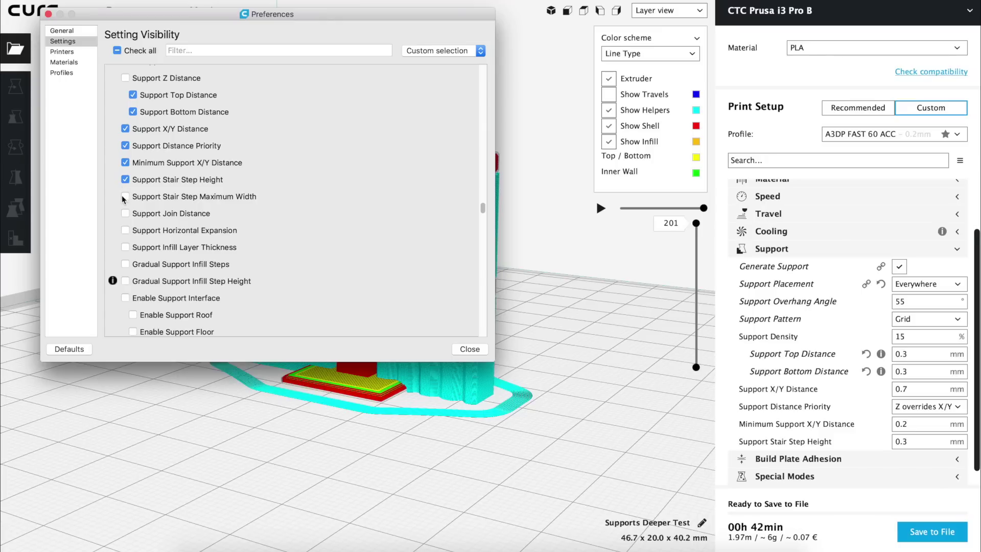
# - Untick Support Stair Step Height and tick Support Join Distance in Setting Visibility
pyautogui.click(121, 196)
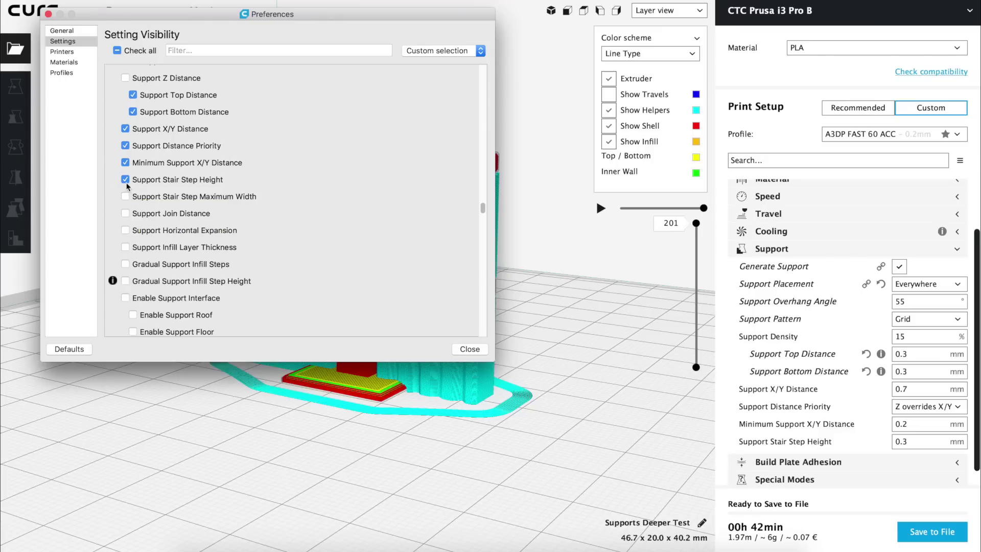
pyautogui.click(125, 213)
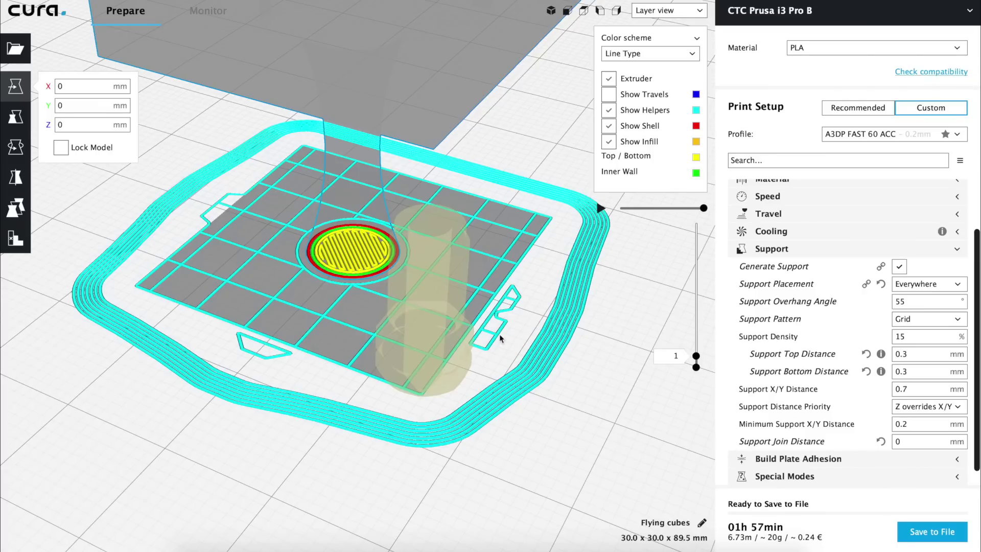
# - Change Support Join Distance from 0 to 2 mm on the Flying cubes slice
pyautogui.doubleClick(949, 439)
pyautogui.write('2')
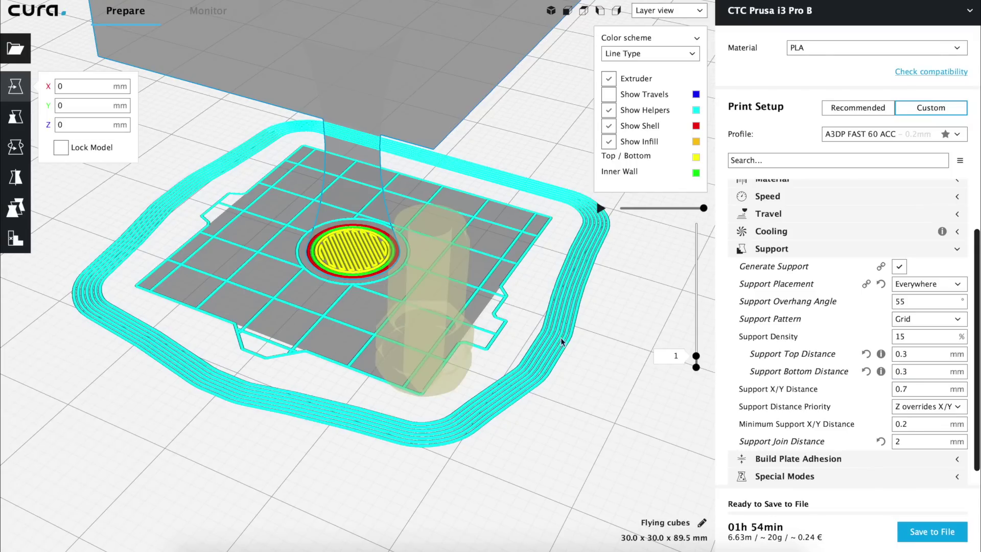
# - Show all Flying cubes layers and adjust support visibility so Gradual Support Infill Steps appears
pyautogui.moveTo(696, 357); pyautogui.dragTo(696, 329)
pyautogui.click(931, 248)
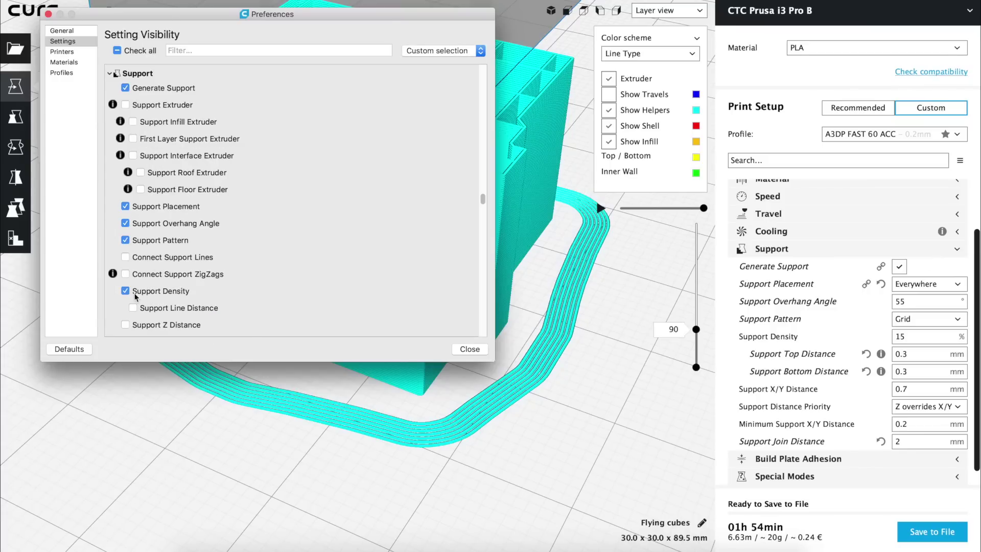
pyautogui.scroll(-8, 136, 296)
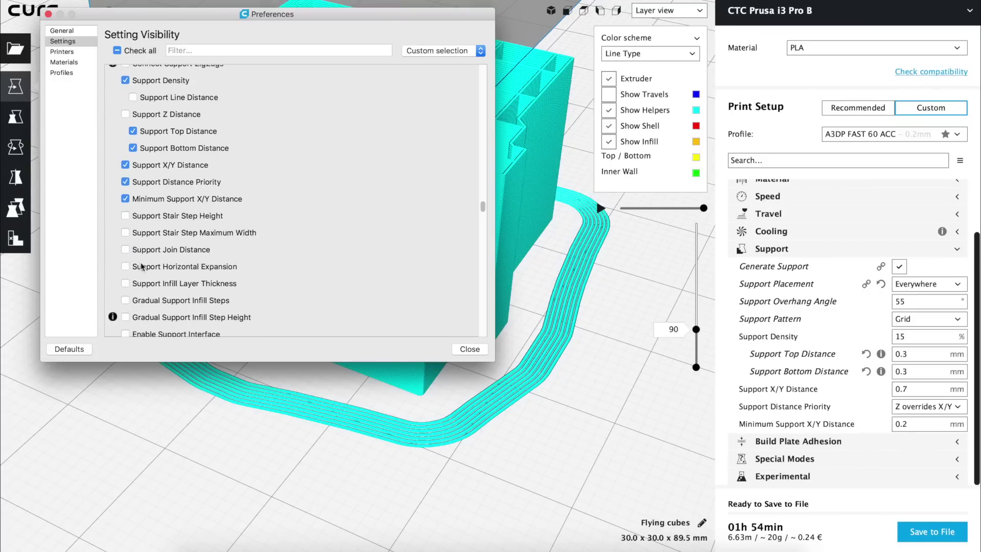
pyautogui.click(125, 267)
pyautogui.scroll(-5, 128, 281)
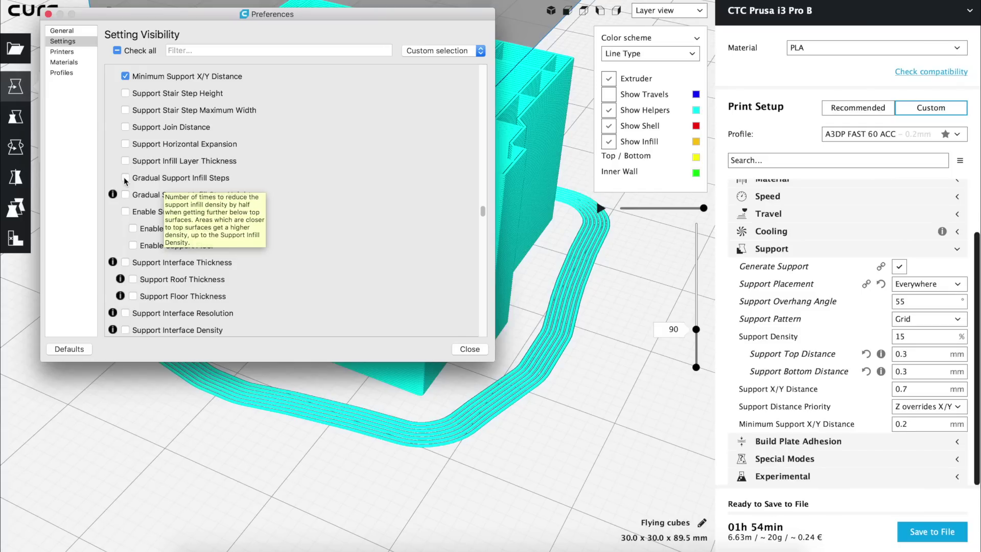
pyautogui.click(124, 179)
pyautogui.click(470, 350)
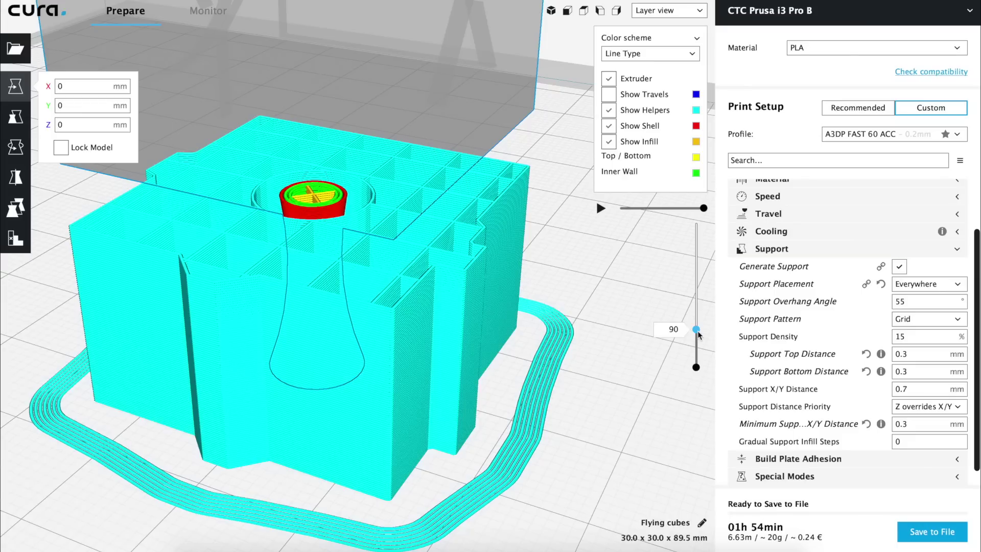
# - Step the layer view down through the top layers of the Flying cubes support
pyautogui.press('Down')
pyautogui.press('Down')
pyautogui.press('Down')
pyautogui.press('Down')
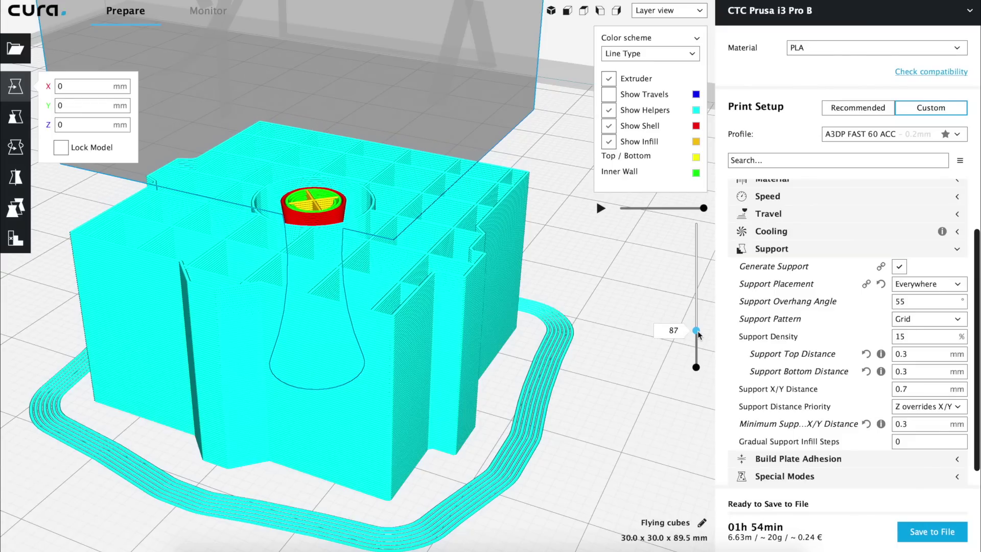
pyautogui.press('Down')
pyautogui.press('Down')
pyautogui.press('Down')
pyautogui.press('Down')
pyautogui.press('Down')
pyautogui.press('Down')
pyautogui.press('Down')
pyautogui.press('Down')
pyautogui.press('Down')
pyautogui.press('Down')
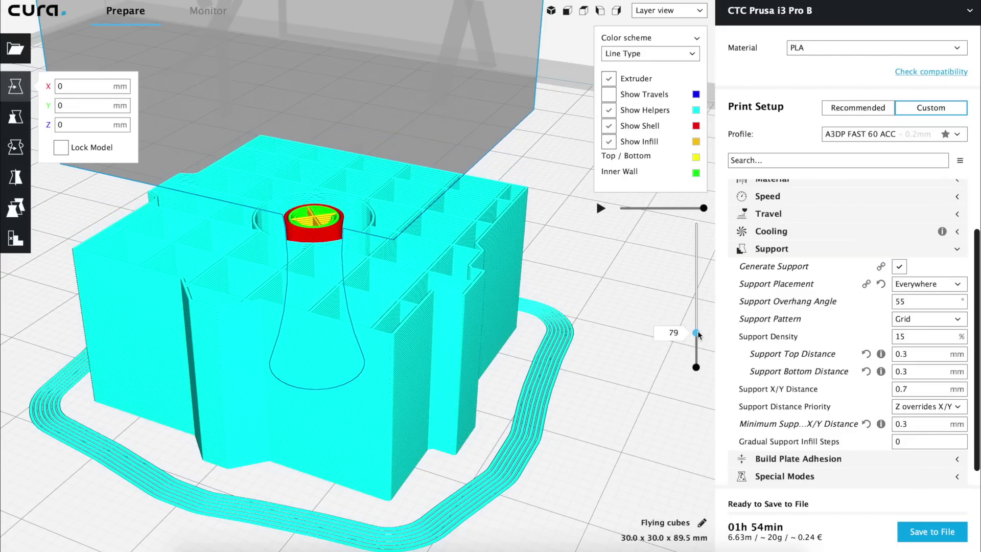
pyautogui.press('Down')
pyautogui.press('Down')
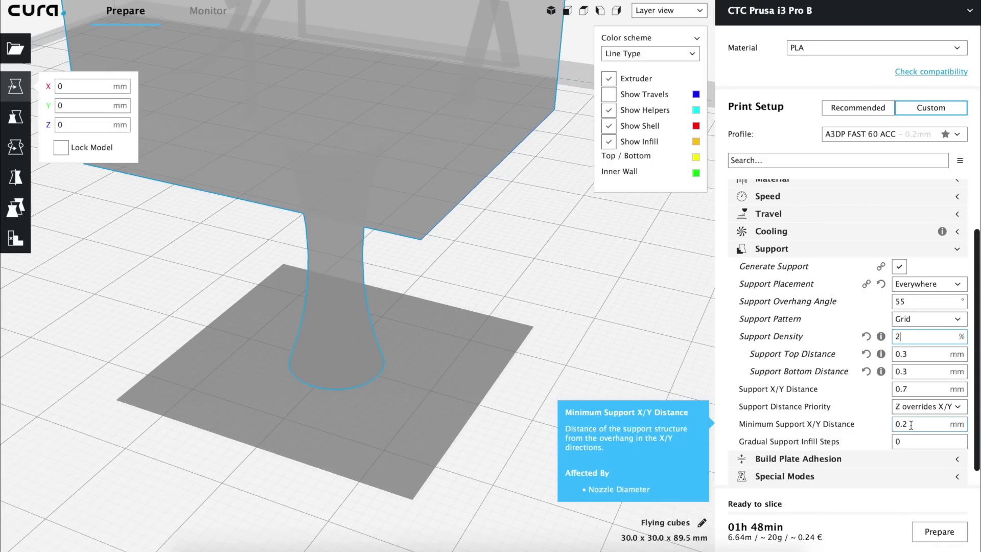
# - Set support density to 25% and Gradual Support Infill Steps to 3
pyautogui.write('5')
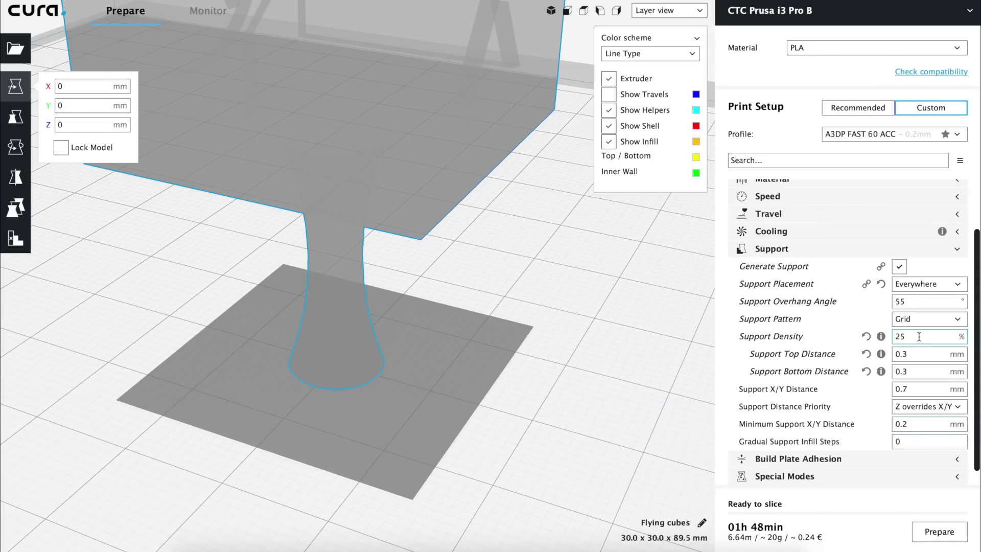
pyautogui.doubleClick(918, 336)
pyautogui.doubleClick(904, 441)
pyautogui.write('3')
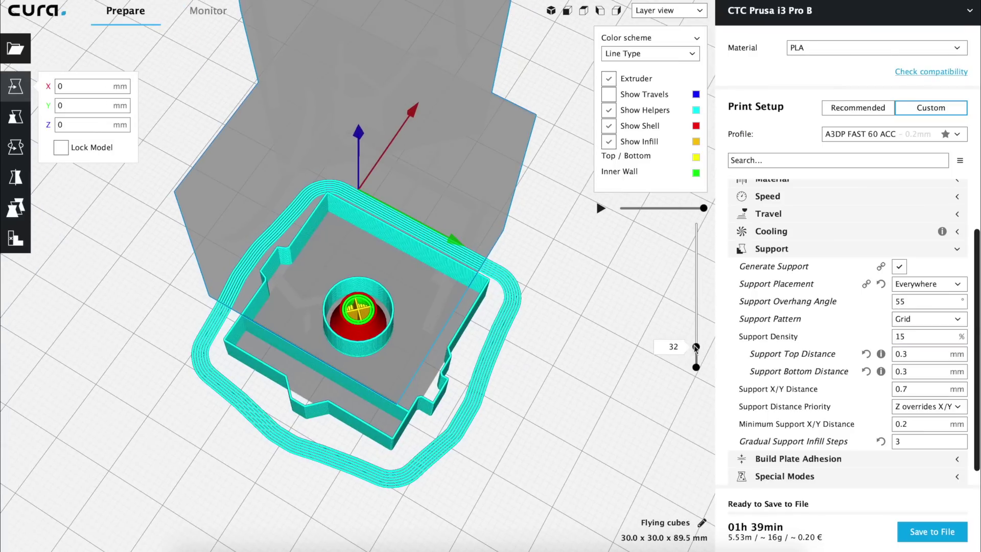
# - Re-enter 25% support density and inspect the Flying cubes support layers in the preview
pyautogui.moveTo(698, 347); pyautogui.dragTo(703, 321)
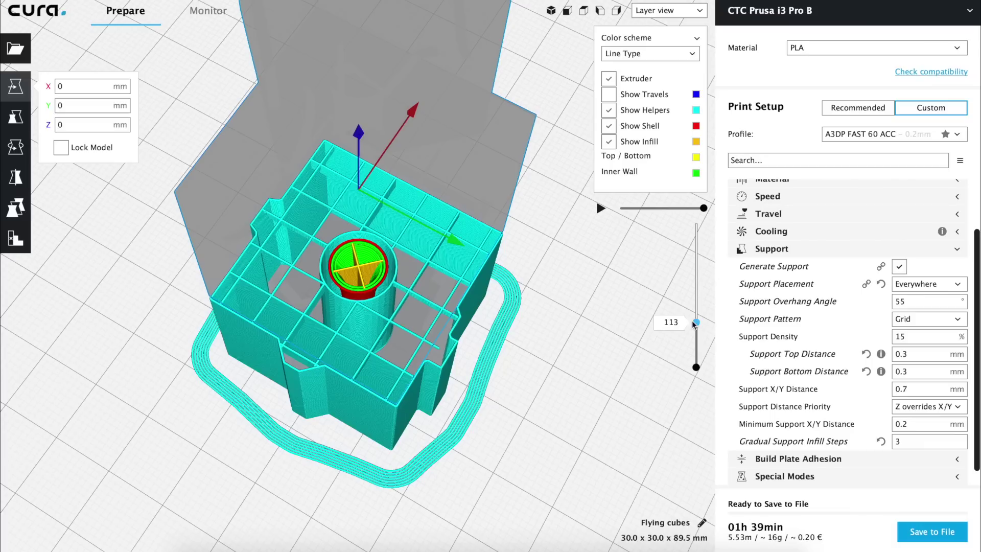
pyautogui.doubleClick(909, 336)
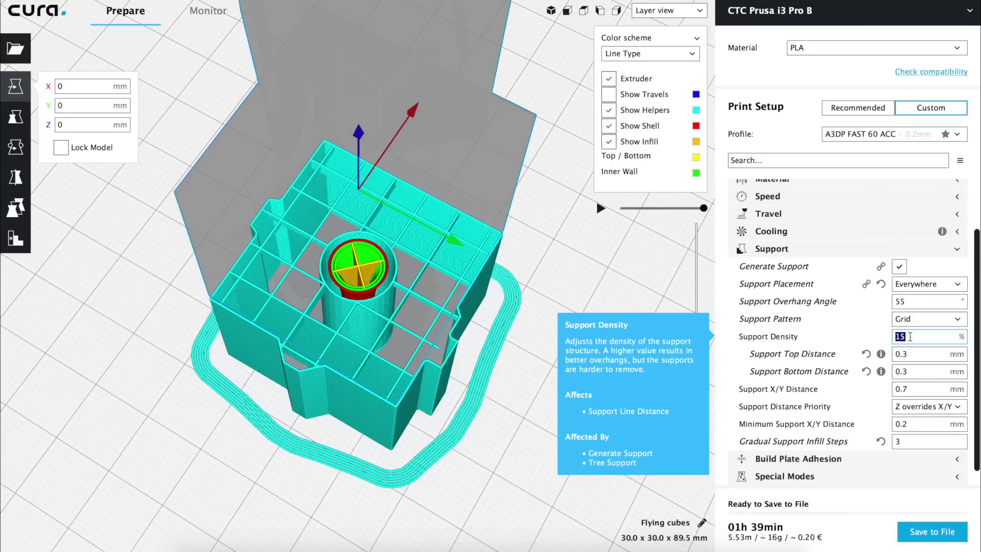
pyautogui.write('25')
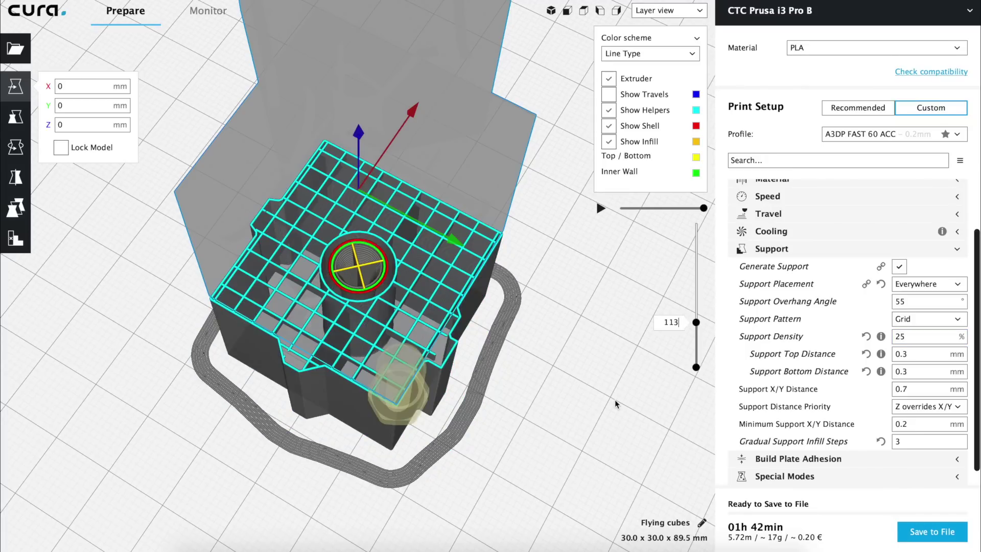
pyautogui.moveTo(697, 323)
pyautogui.mouseDown()
pyautogui.moveTo(695, 353)
pyautogui.moveTo(701, 304)
pyautogui.moveTo(697, 321)
pyautogui.mouseUp()
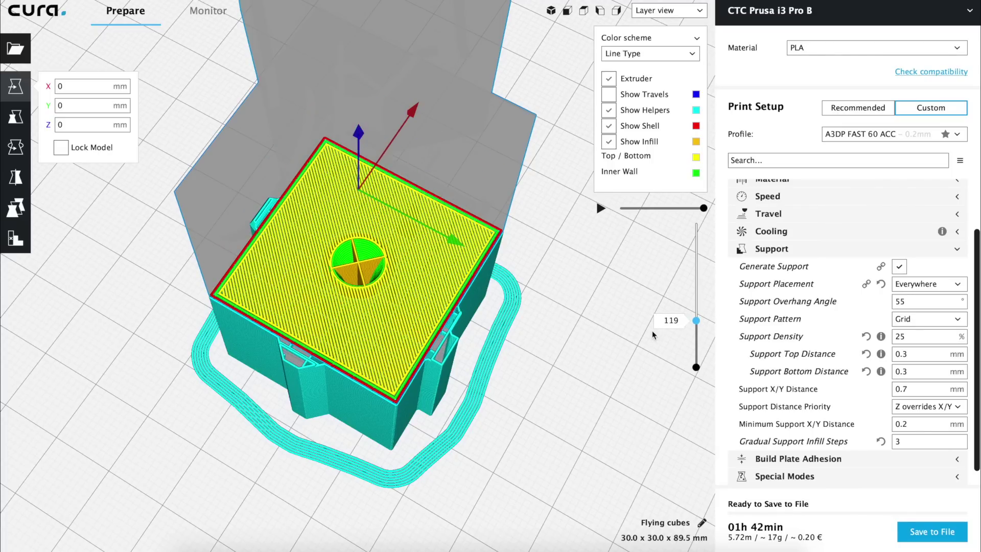
# - Switch to the Supports Deeper Test model and view layer 20 from above
pyautogui.press('Delete')
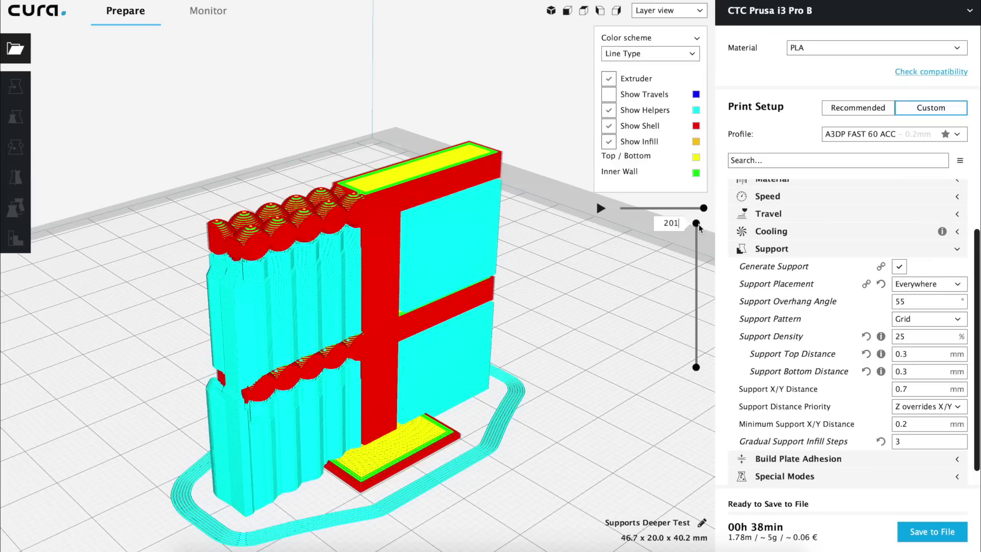
pyautogui.moveTo(696, 222); pyautogui.dragTo(693, 344)
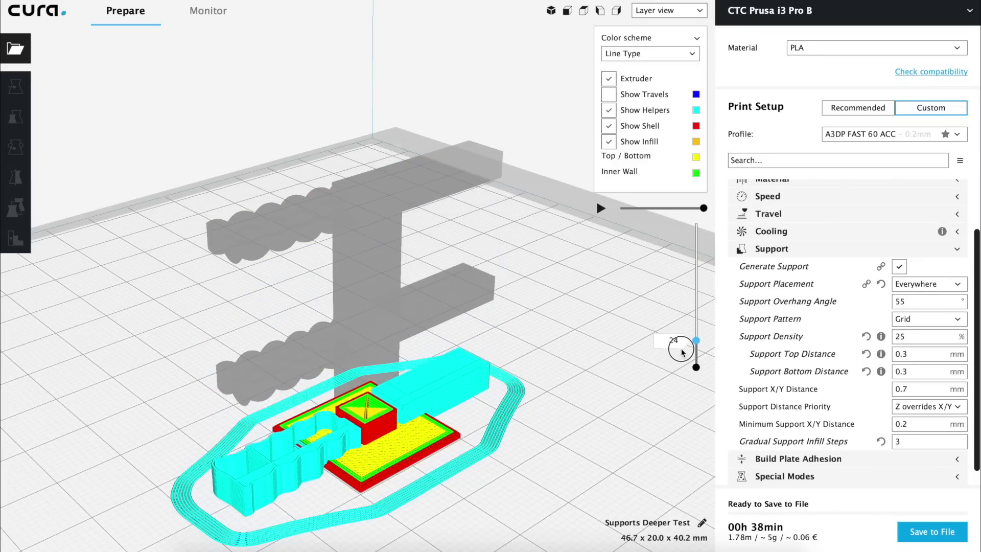
pyautogui.moveTo(680, 345); pyautogui.dragTo(425, 447, button='right')
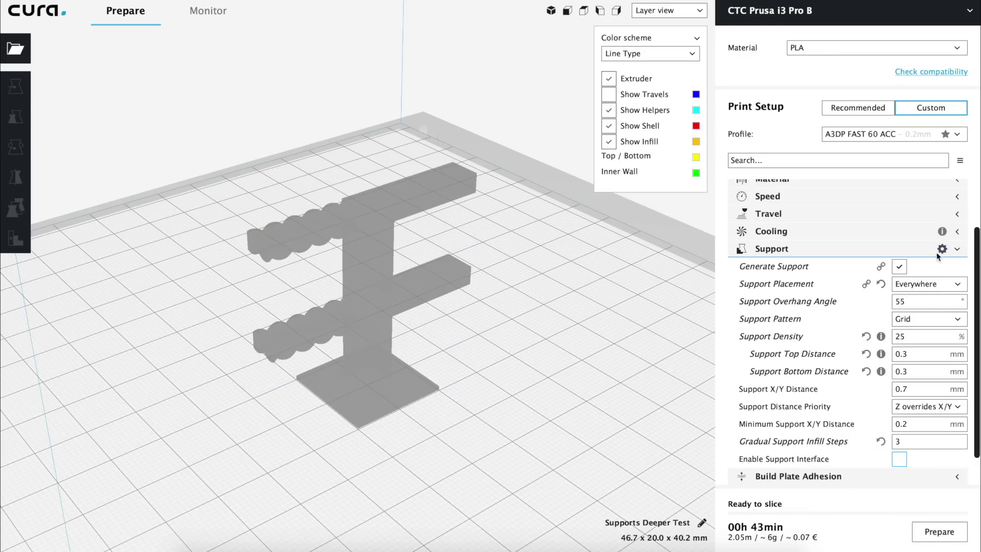
# - Make the Use Towers setting visible among the support settings in Setting Visibility
pyautogui.click(940, 252)
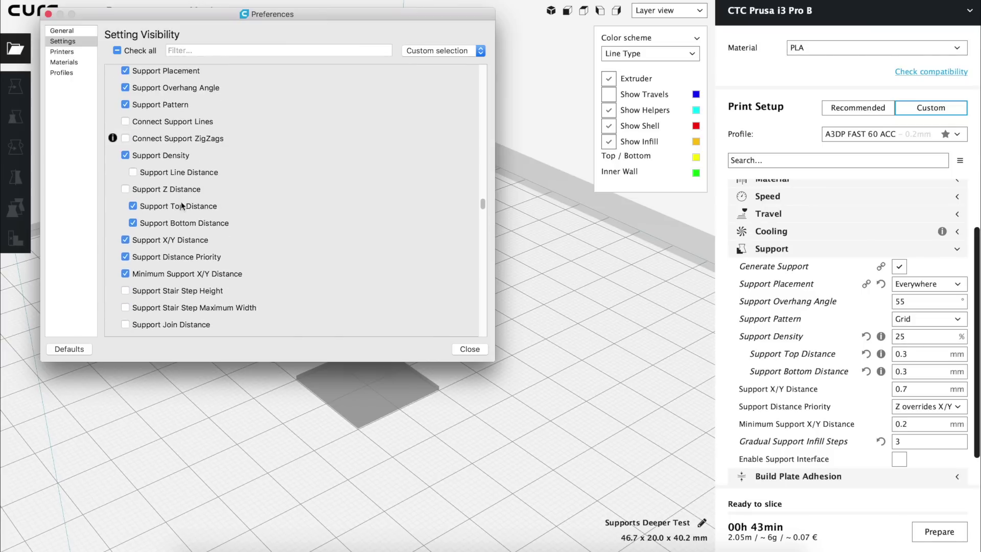
pyautogui.scroll(-5, 182, 206)
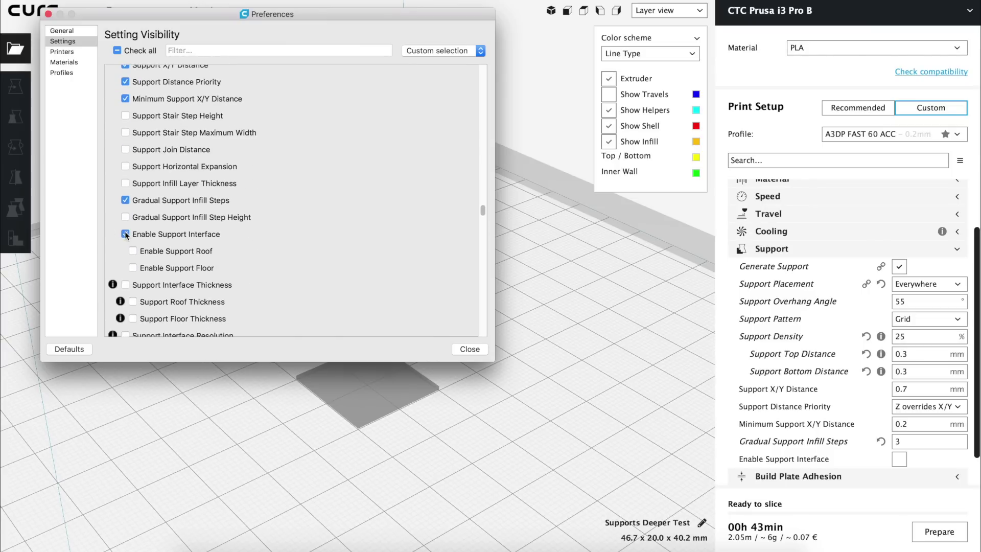
pyautogui.scroll(-5, 135, 240)
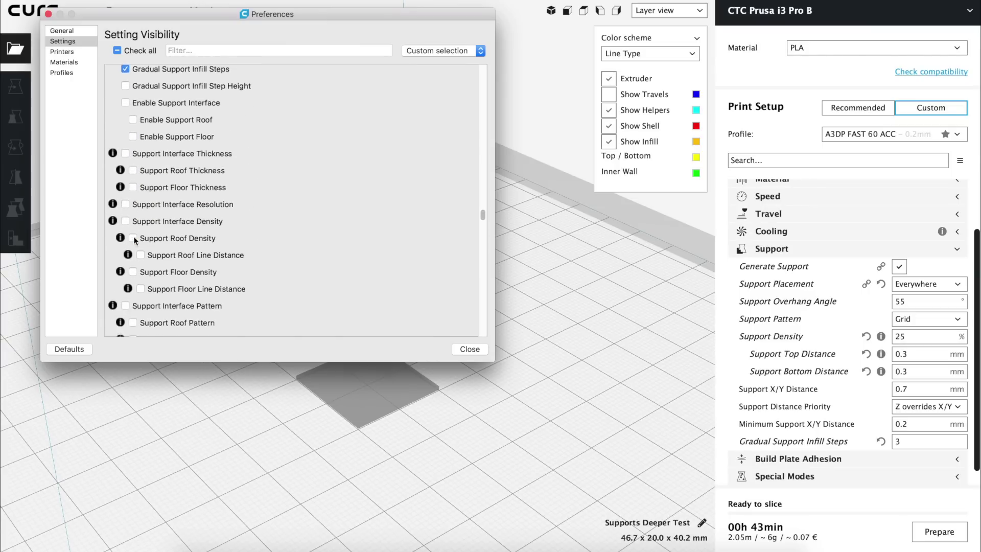
pyautogui.scroll(-2, 134, 240)
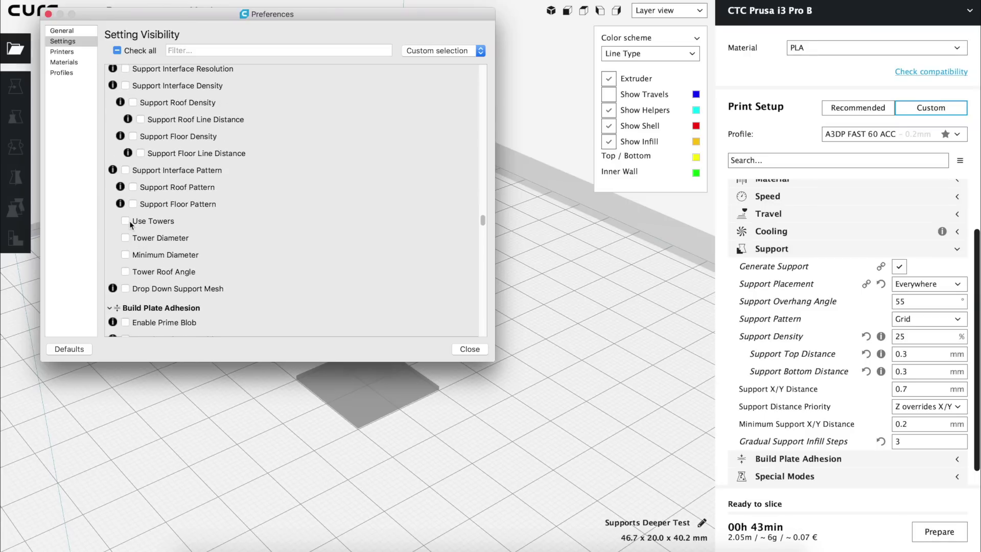
pyautogui.click(125, 221)
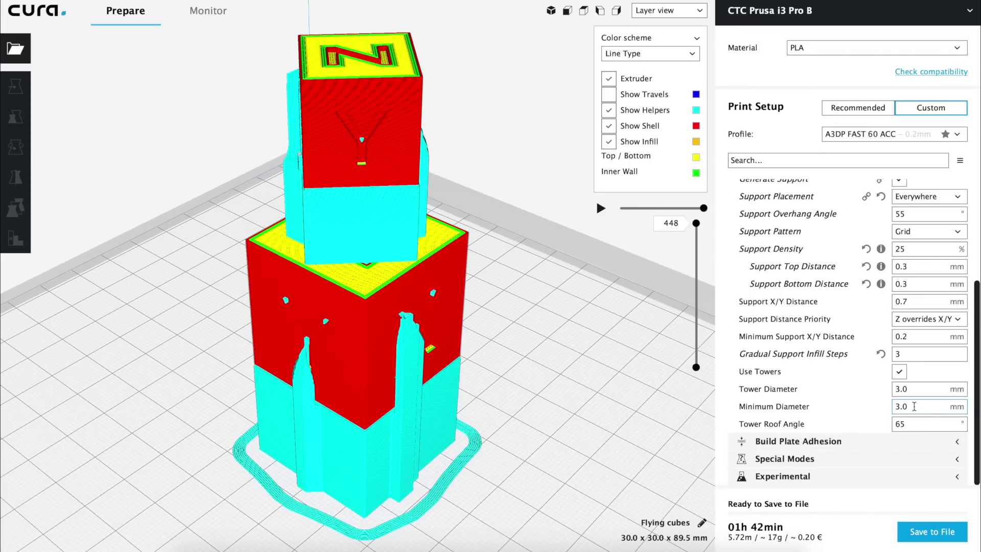
# - Turn Use Towers off and orbit around the resliced Flying cubes to inspect the supports
pyautogui.click(900, 375)
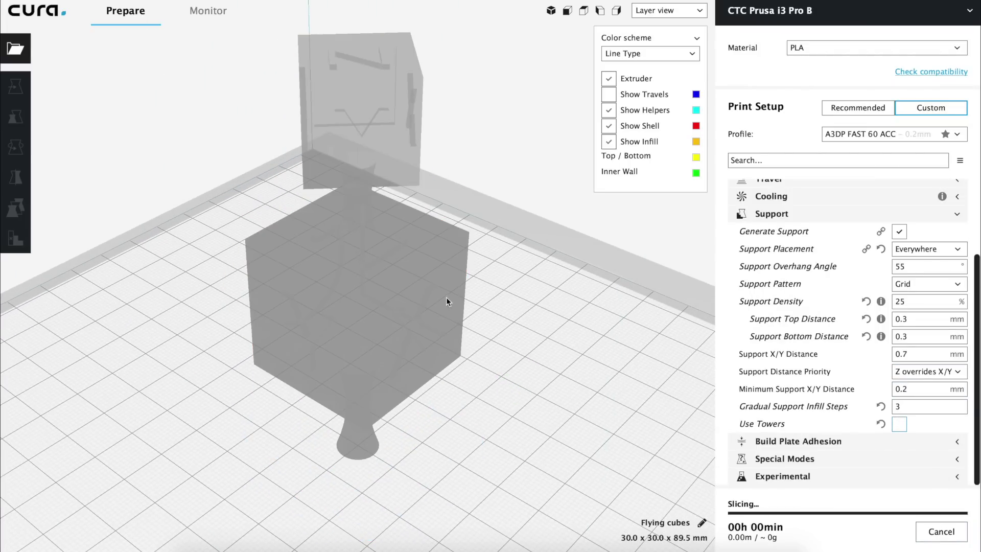
pyautogui.moveTo(401, 335); pyautogui.dragTo(409, 428, button='right')
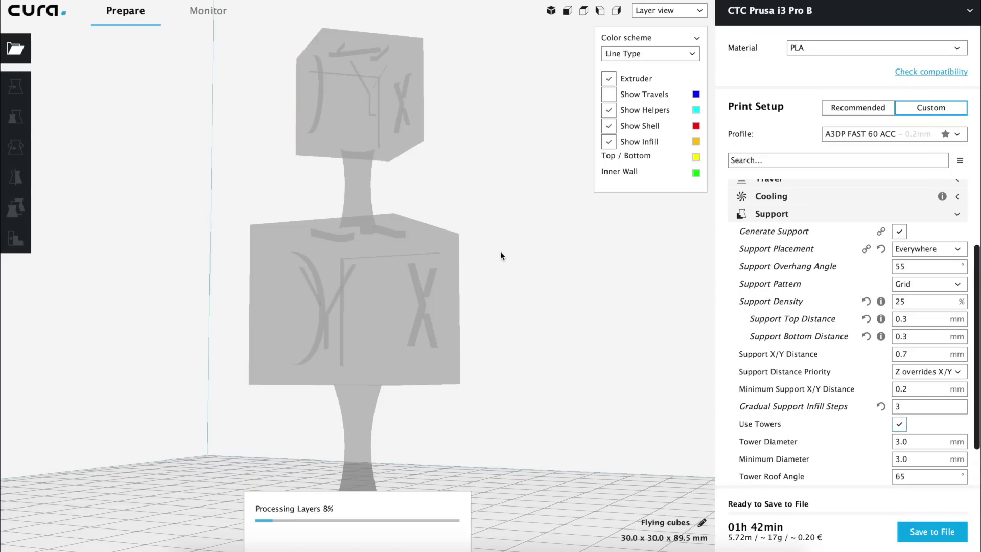
pyautogui.moveTo(509, 276); pyautogui.dragTo(436, 327, button='right')
pyautogui.scroll(5, 306, 290)
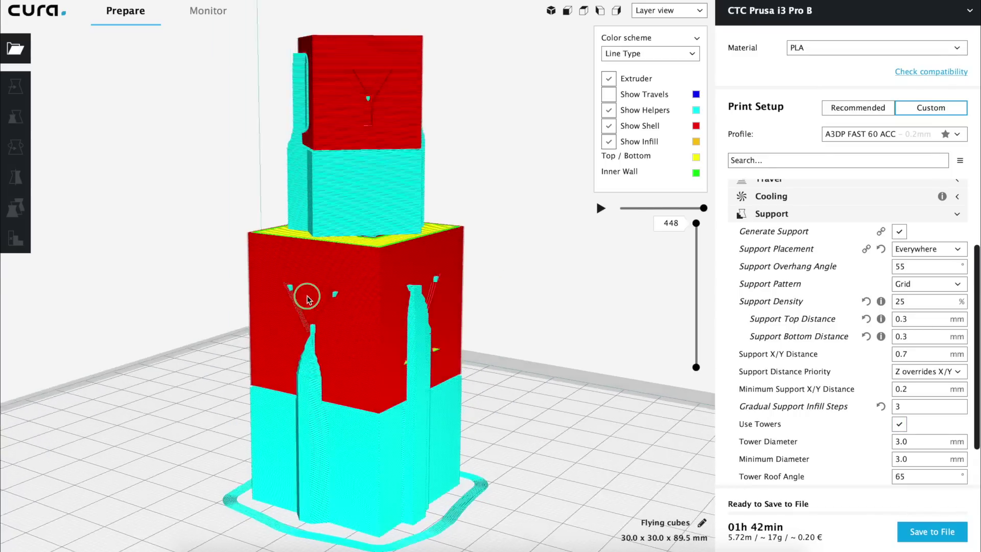
pyautogui.moveTo(407, 364); pyautogui.dragTo(361, 203, button='right')
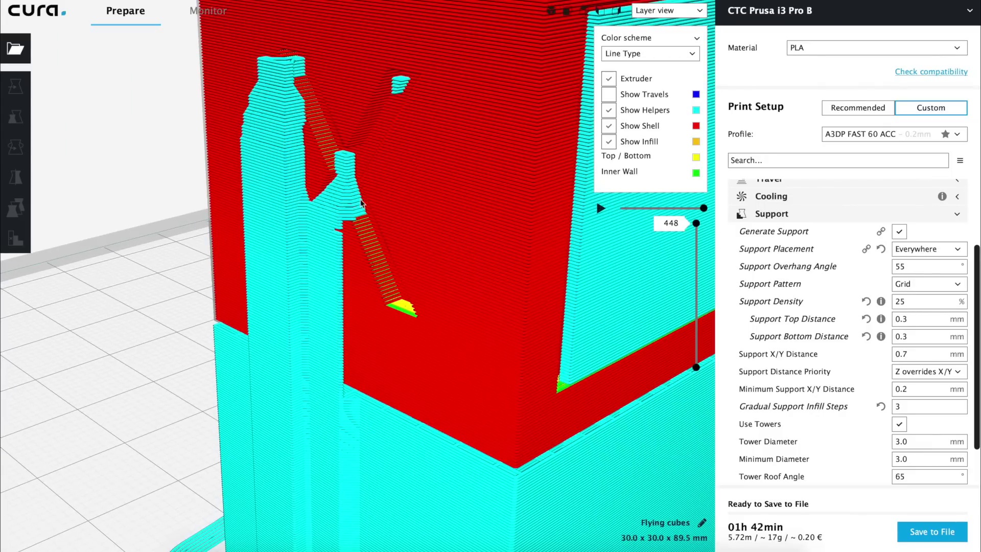
pyautogui.moveTo(303, 148); pyautogui.dragTo(336, 180, button='right')
pyautogui.click(899, 424)
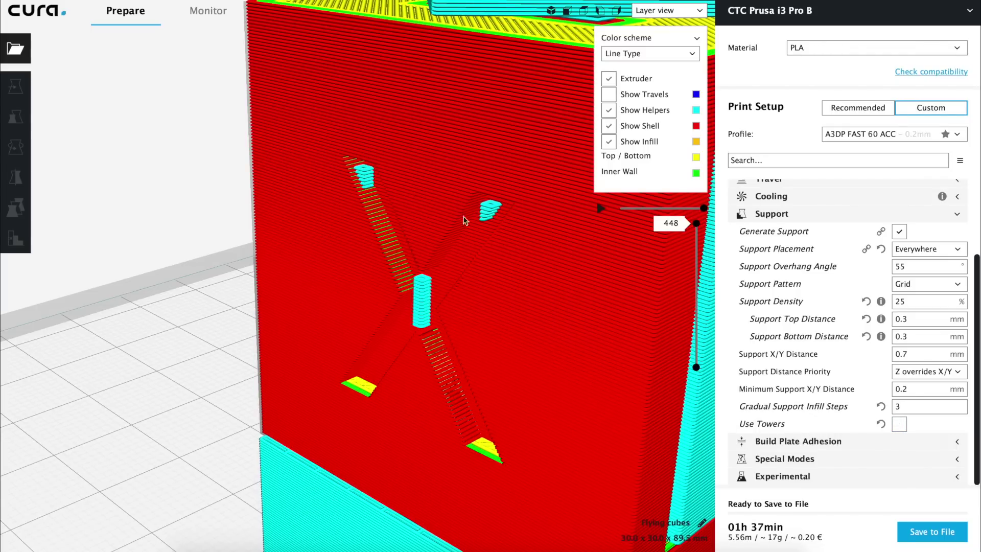
pyautogui.scroll(-6, 432, 304)
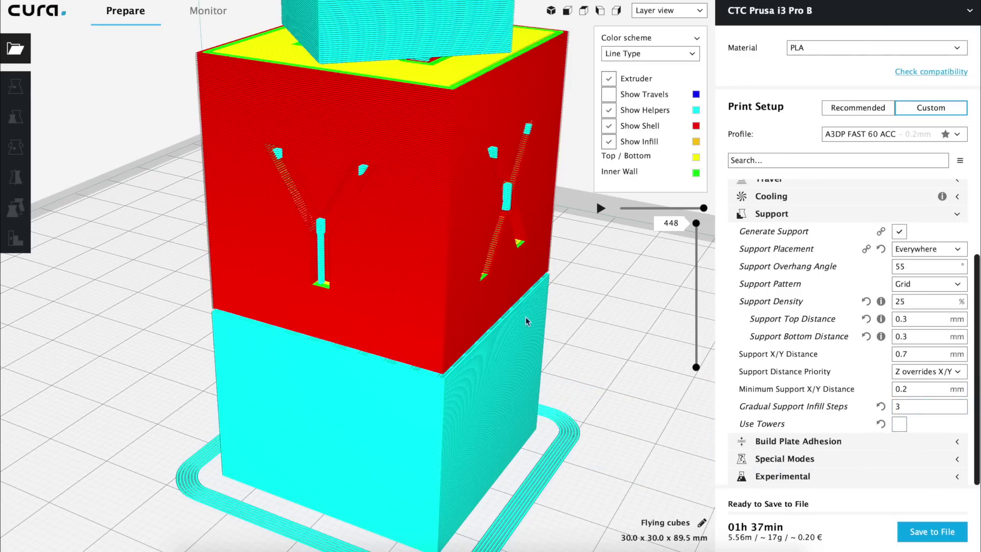
pyautogui.scroll(-10, 527, 320)
pyautogui.click(348, 289)
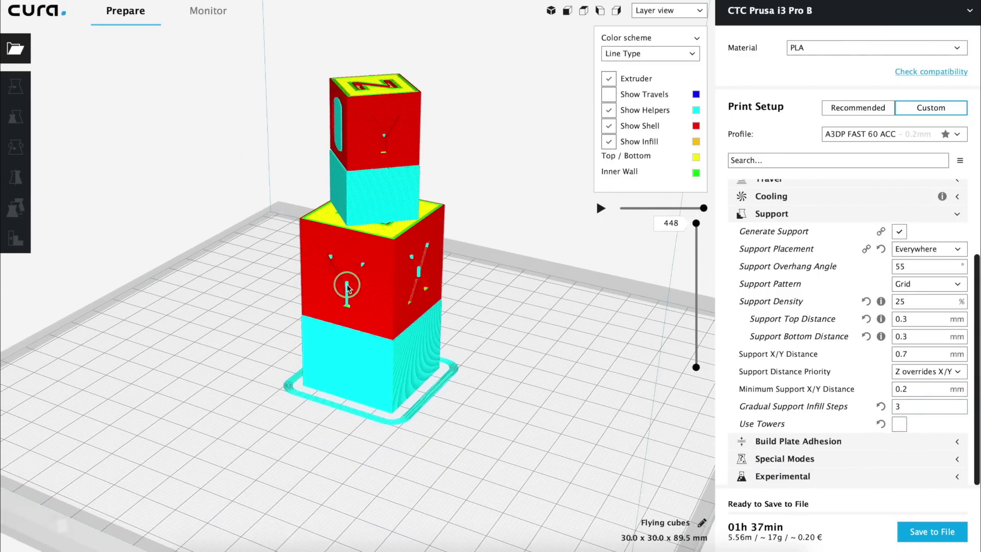
pyautogui.click(941, 214)
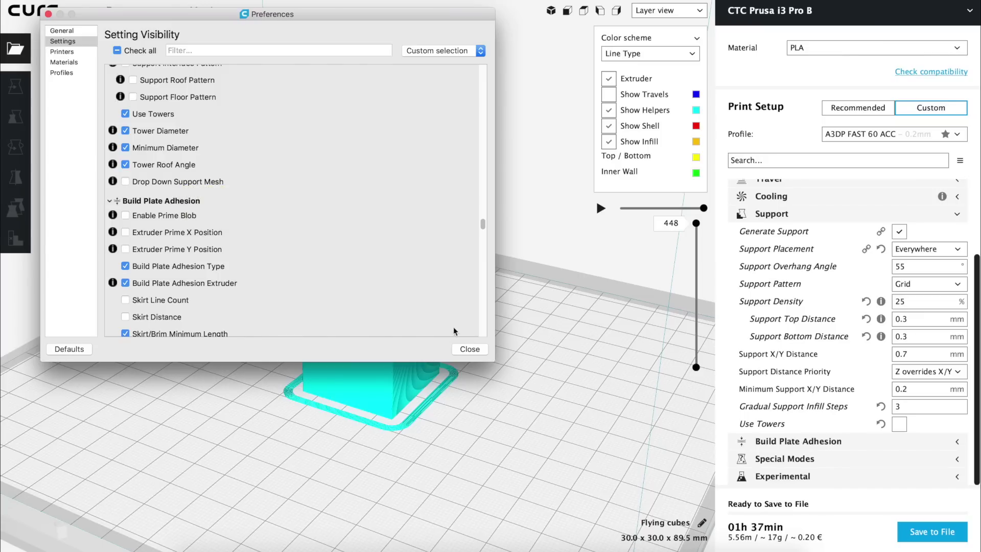
pyautogui.click(478, 352)
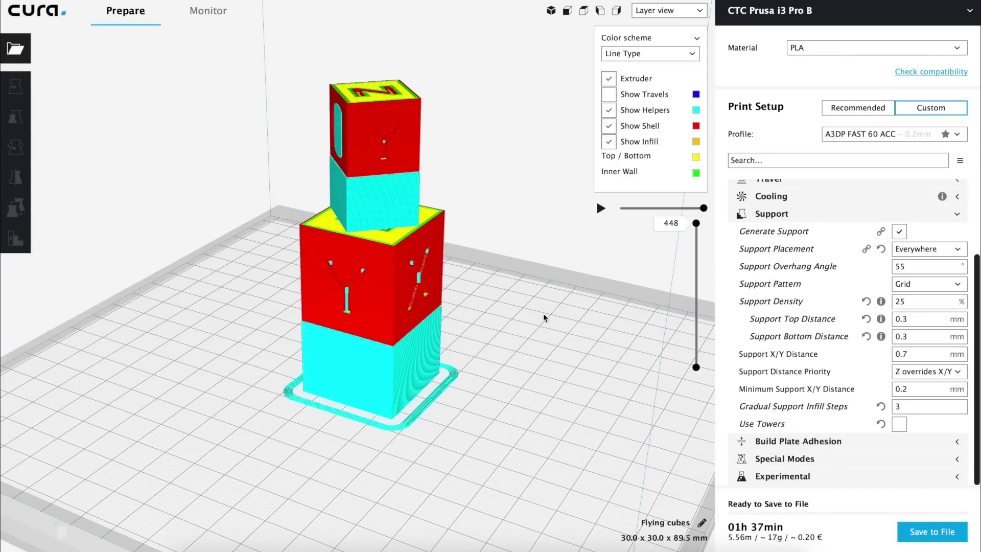
pyautogui.moveTo(545, 318); pyautogui.dragTo(522, 271, button='right')
pyautogui.scroll(5, 404, 340)
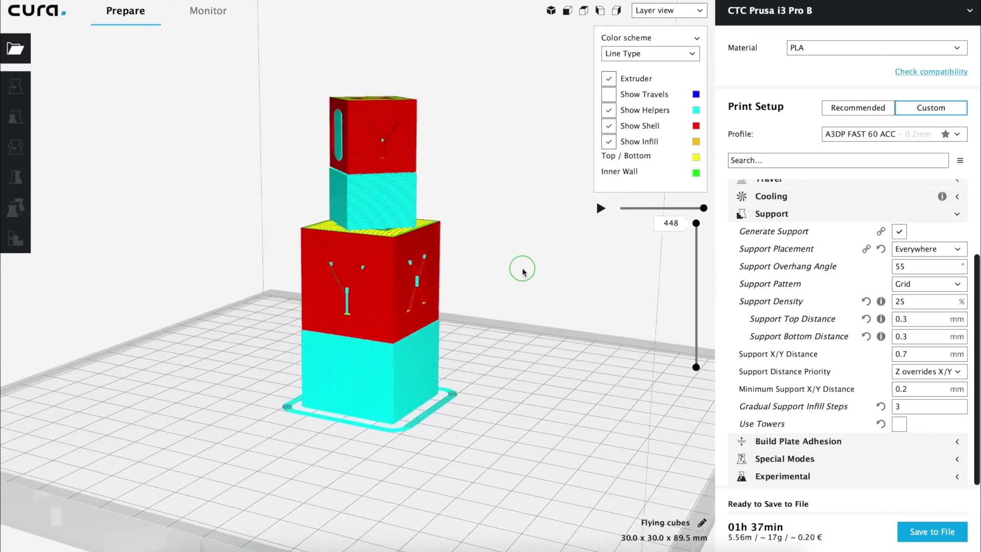